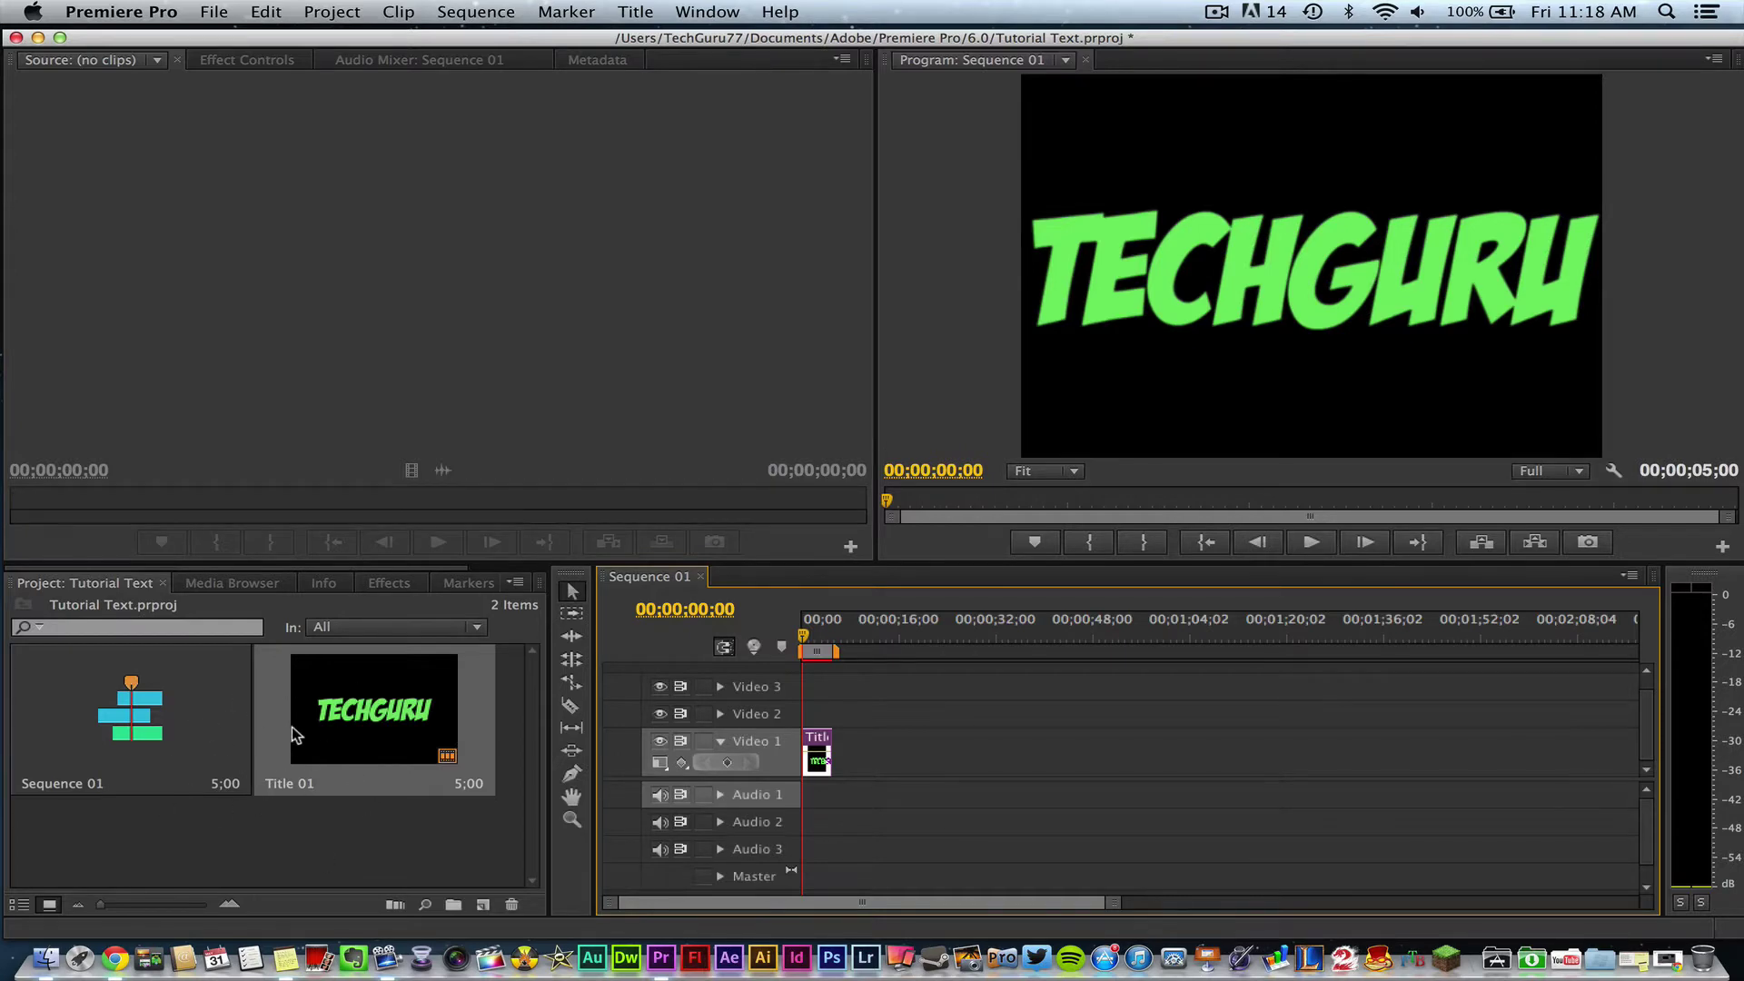
- Create a new blank title, Title 04, keeping the default New Title settings
right_click(236, 850)
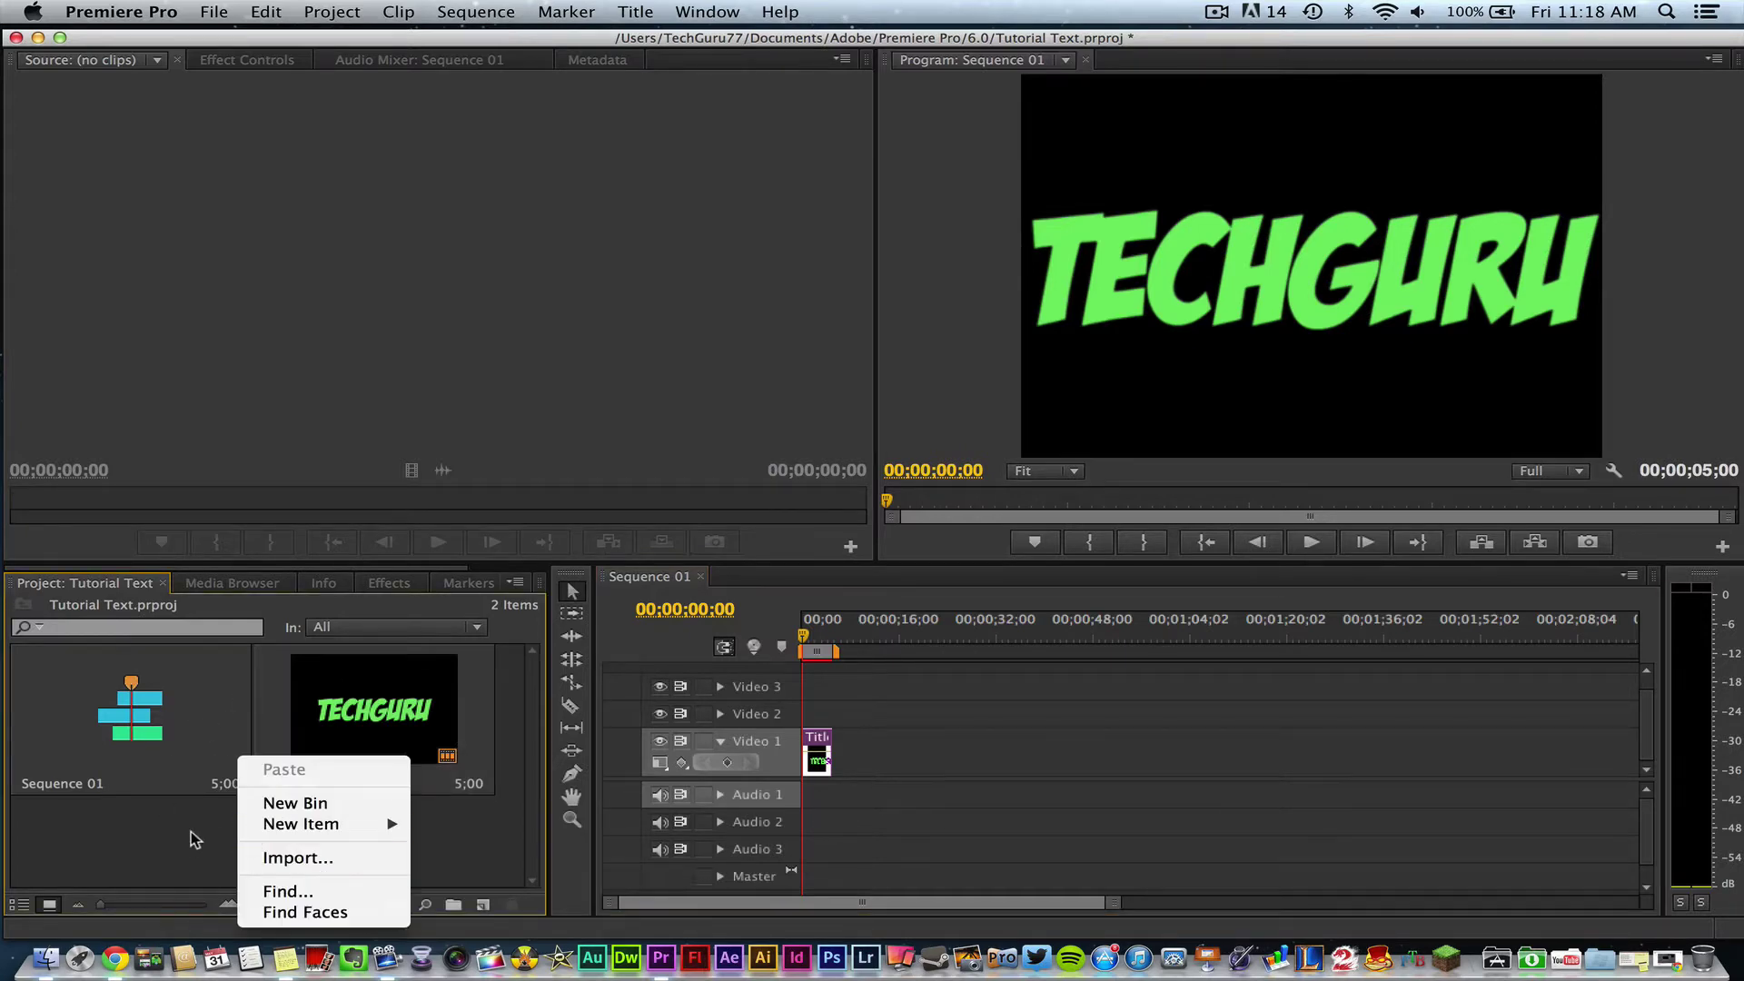
mouse_move(286, 831)
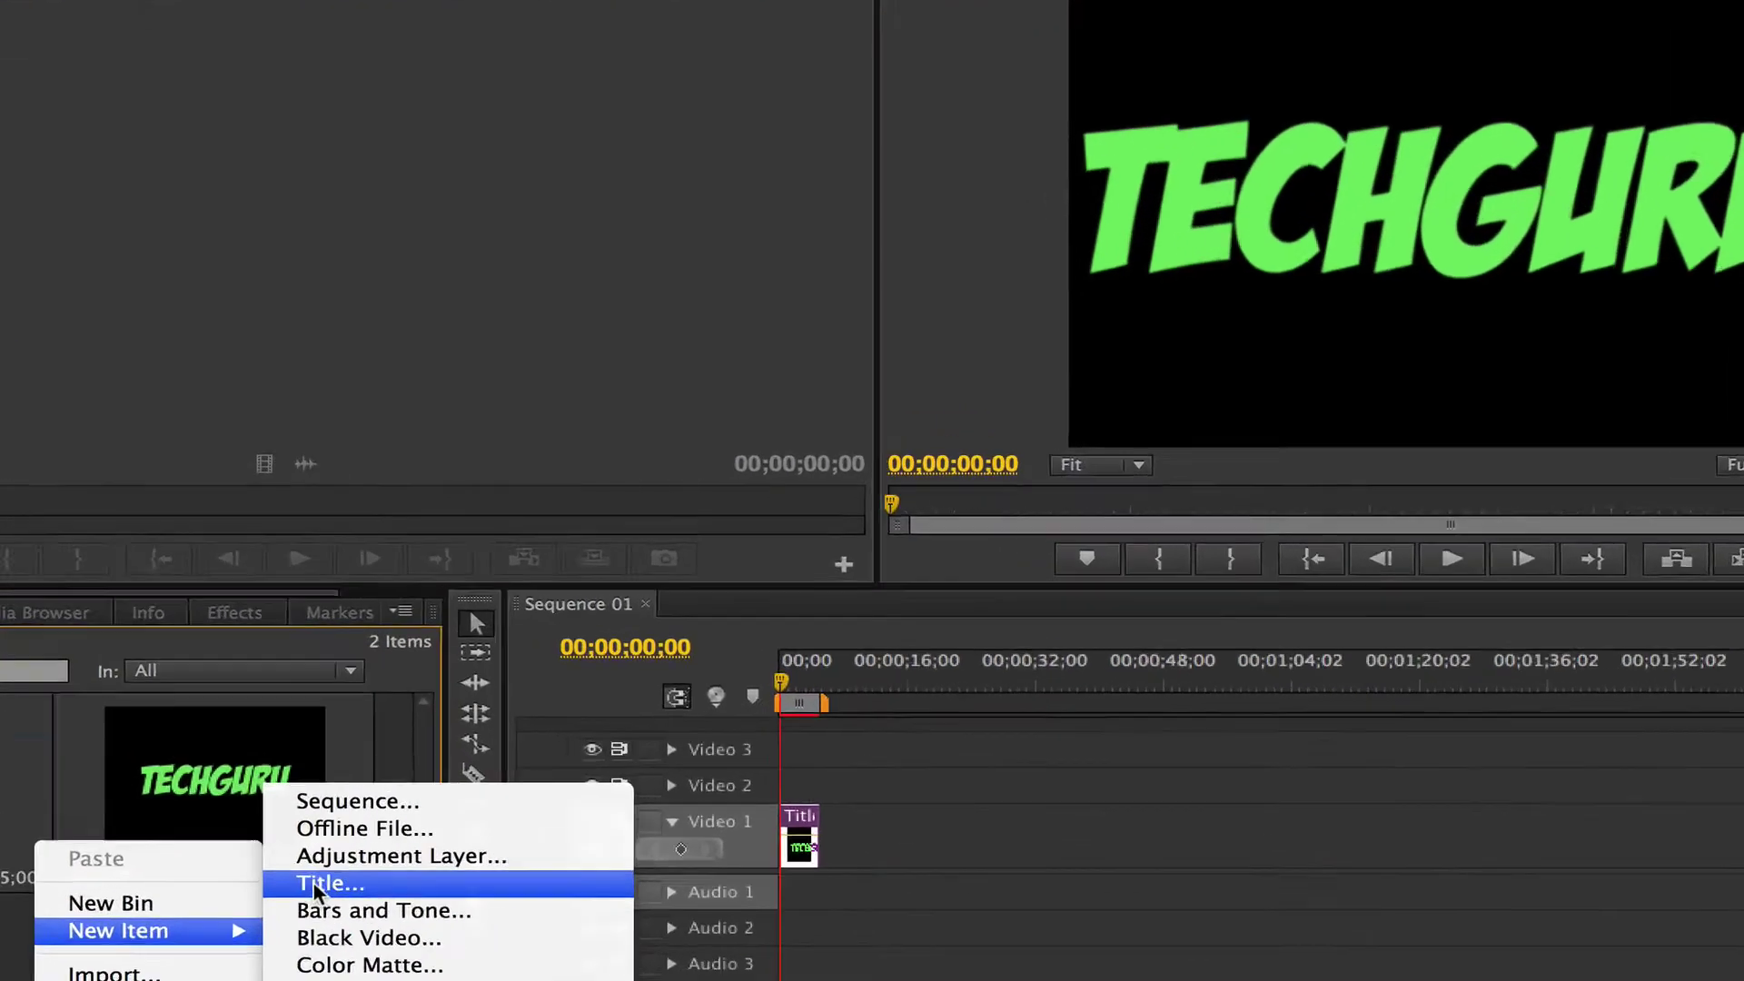
left_click(479, 795)
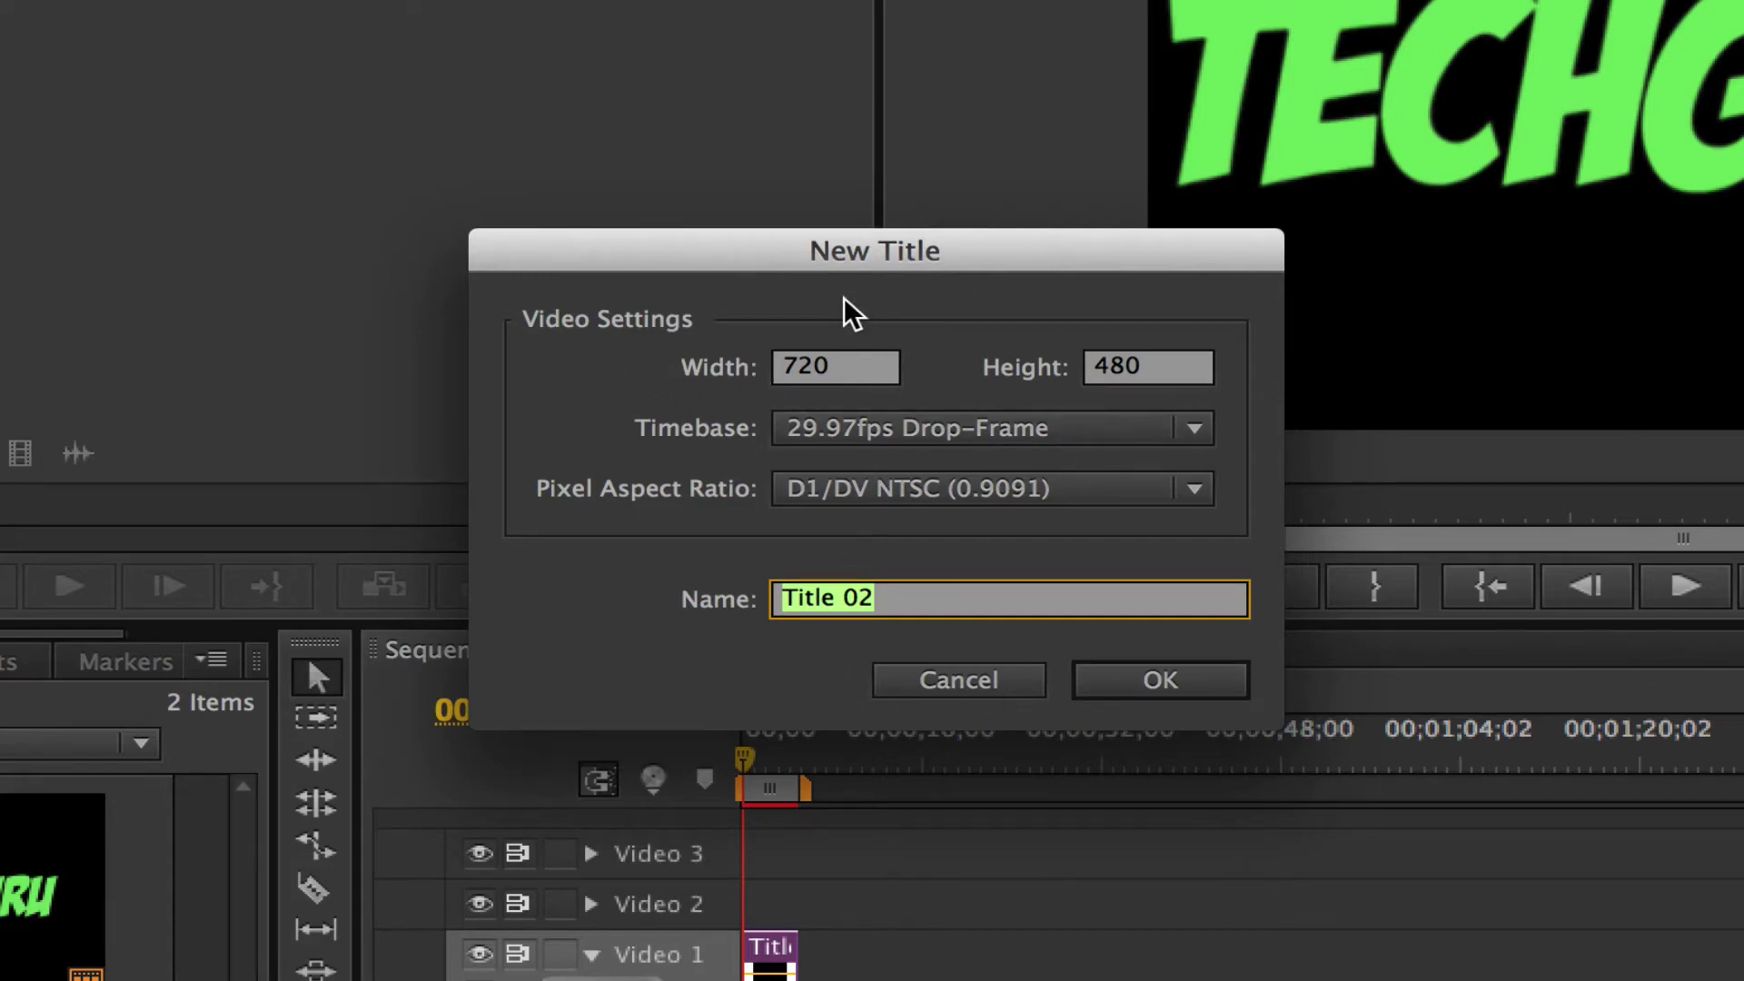
left_click(1134, 692)
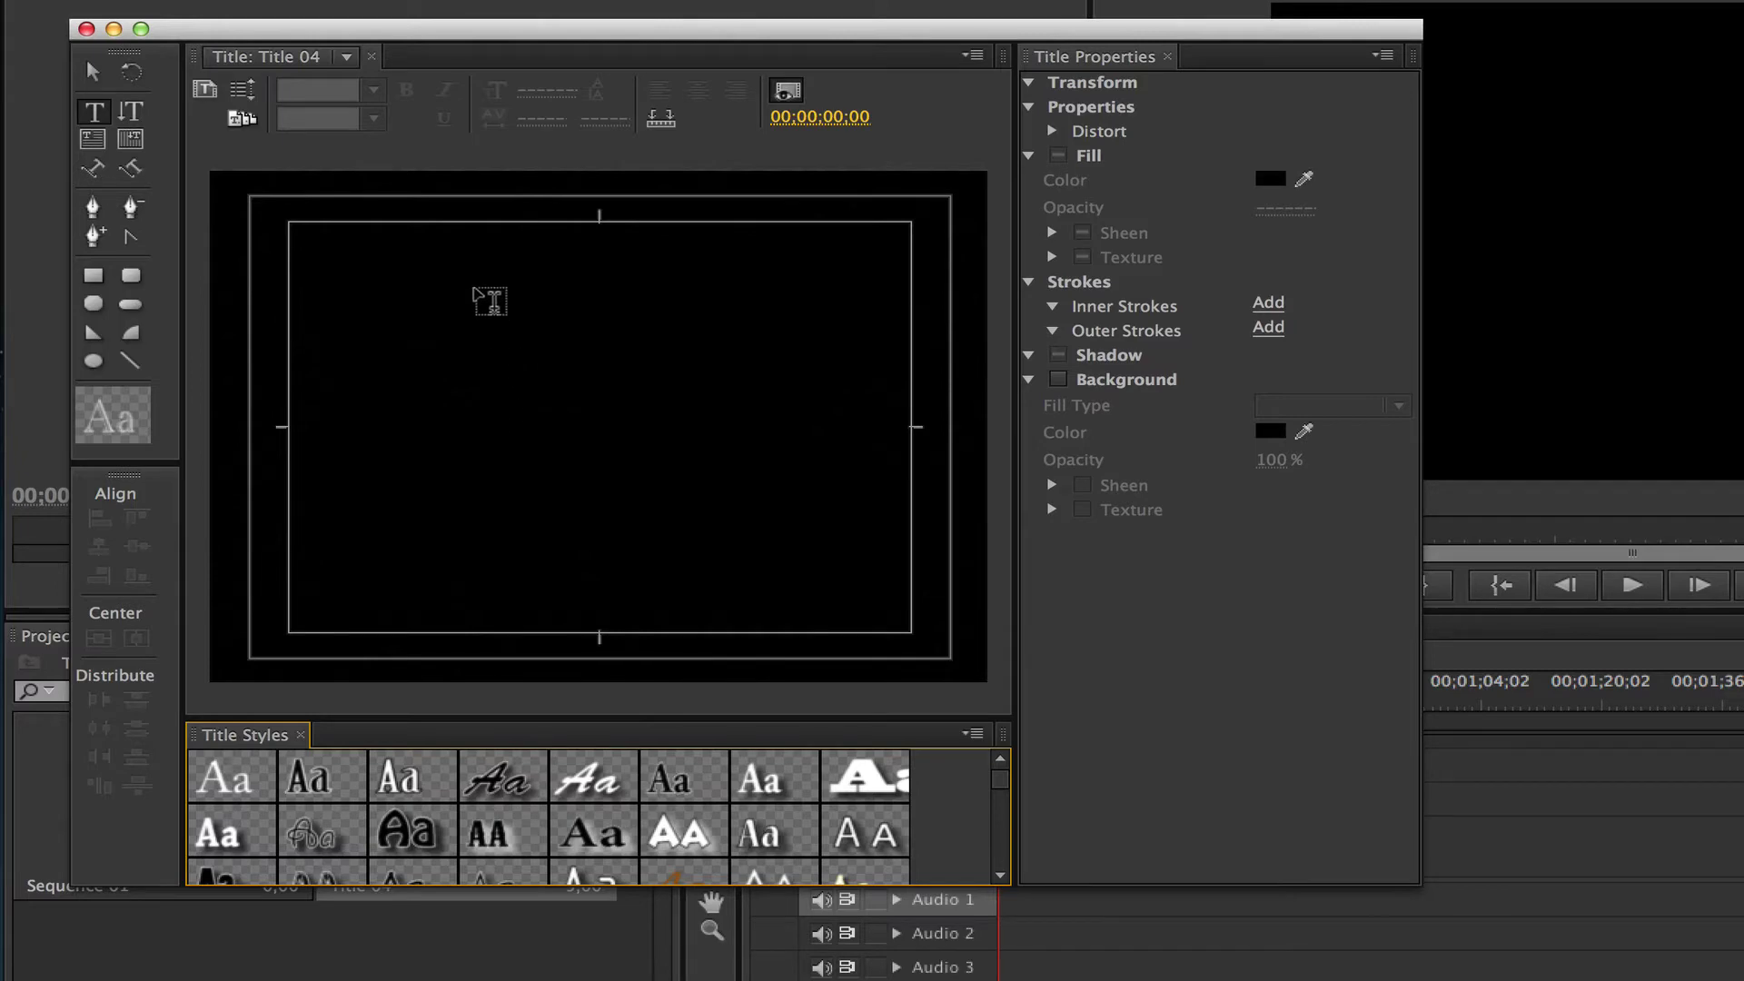
- Add horizontal text reading 'TechGuru' on the title canvas
left_click(127, 123)
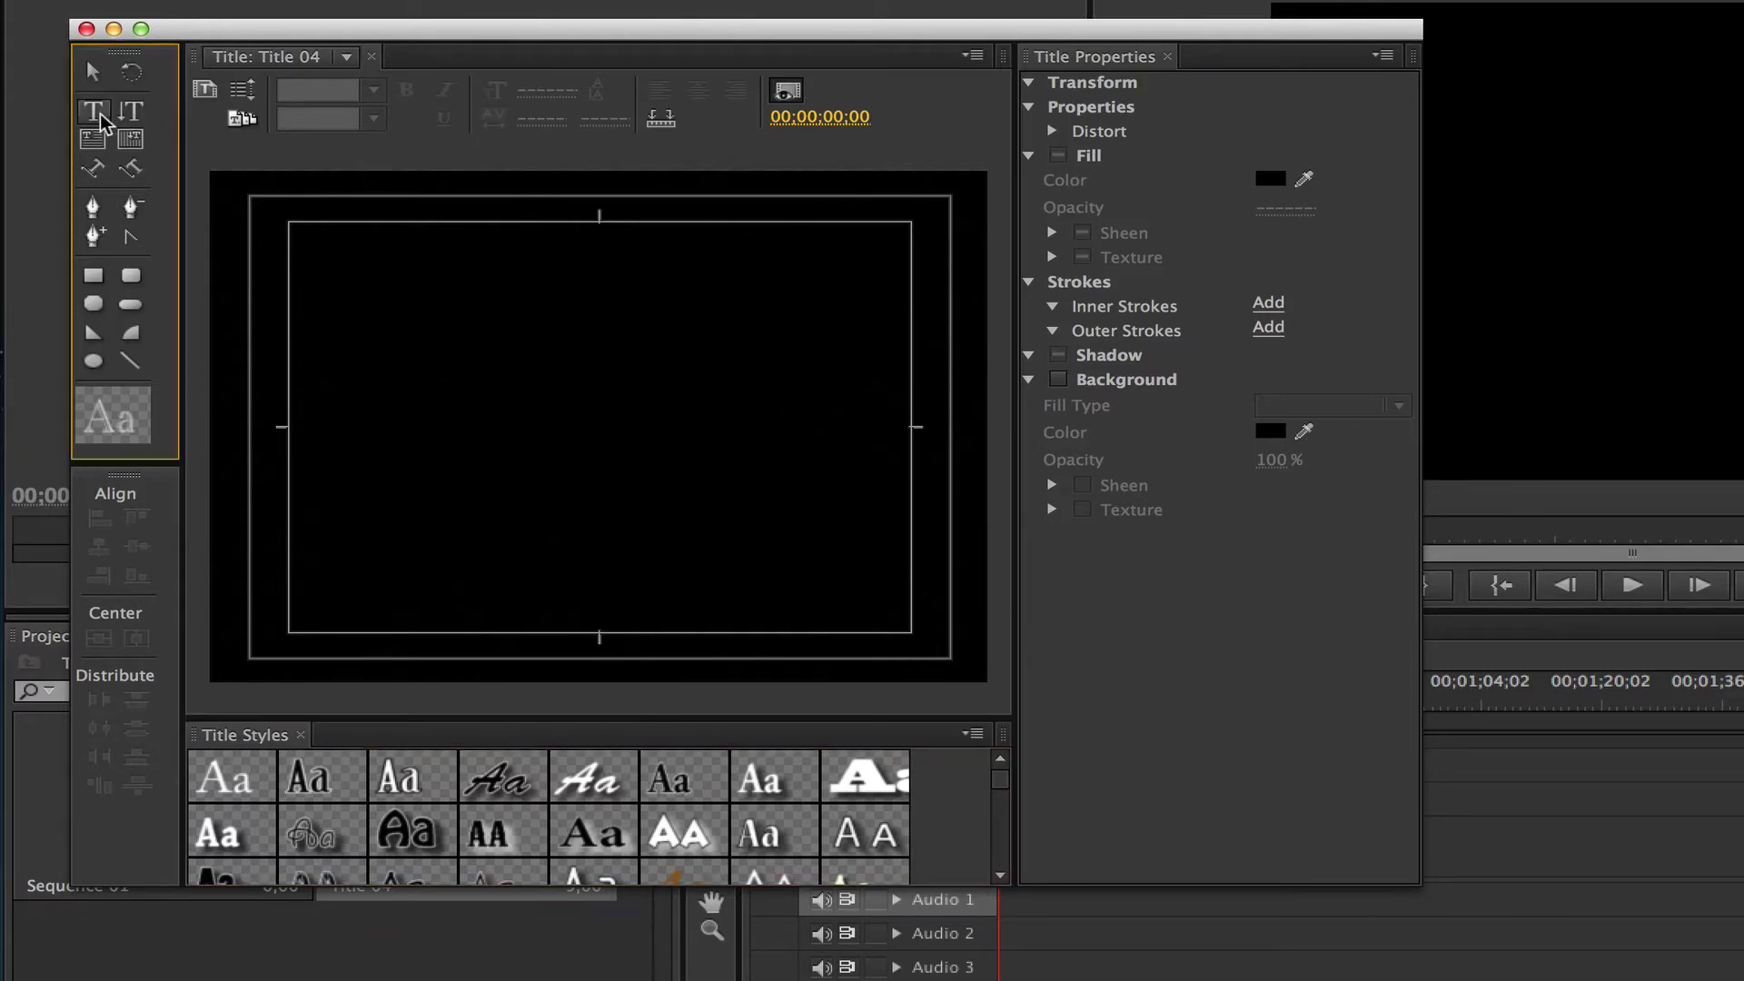
left_click(83, 116)
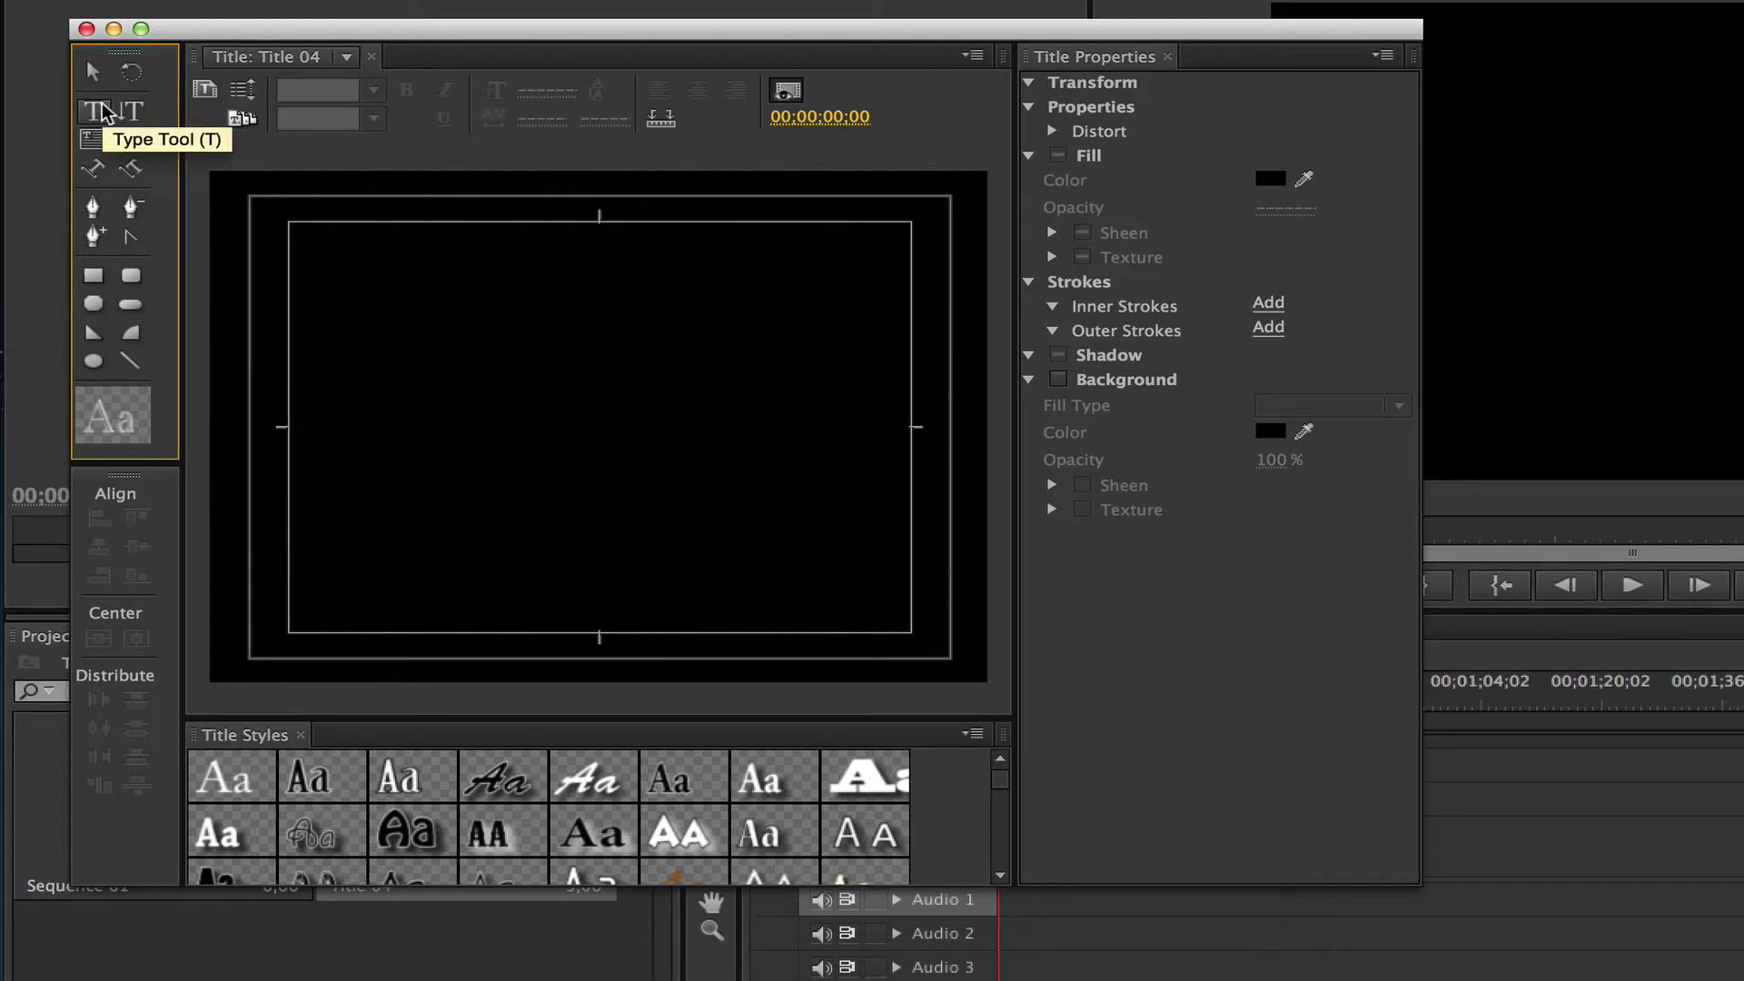
left_click(465, 376)
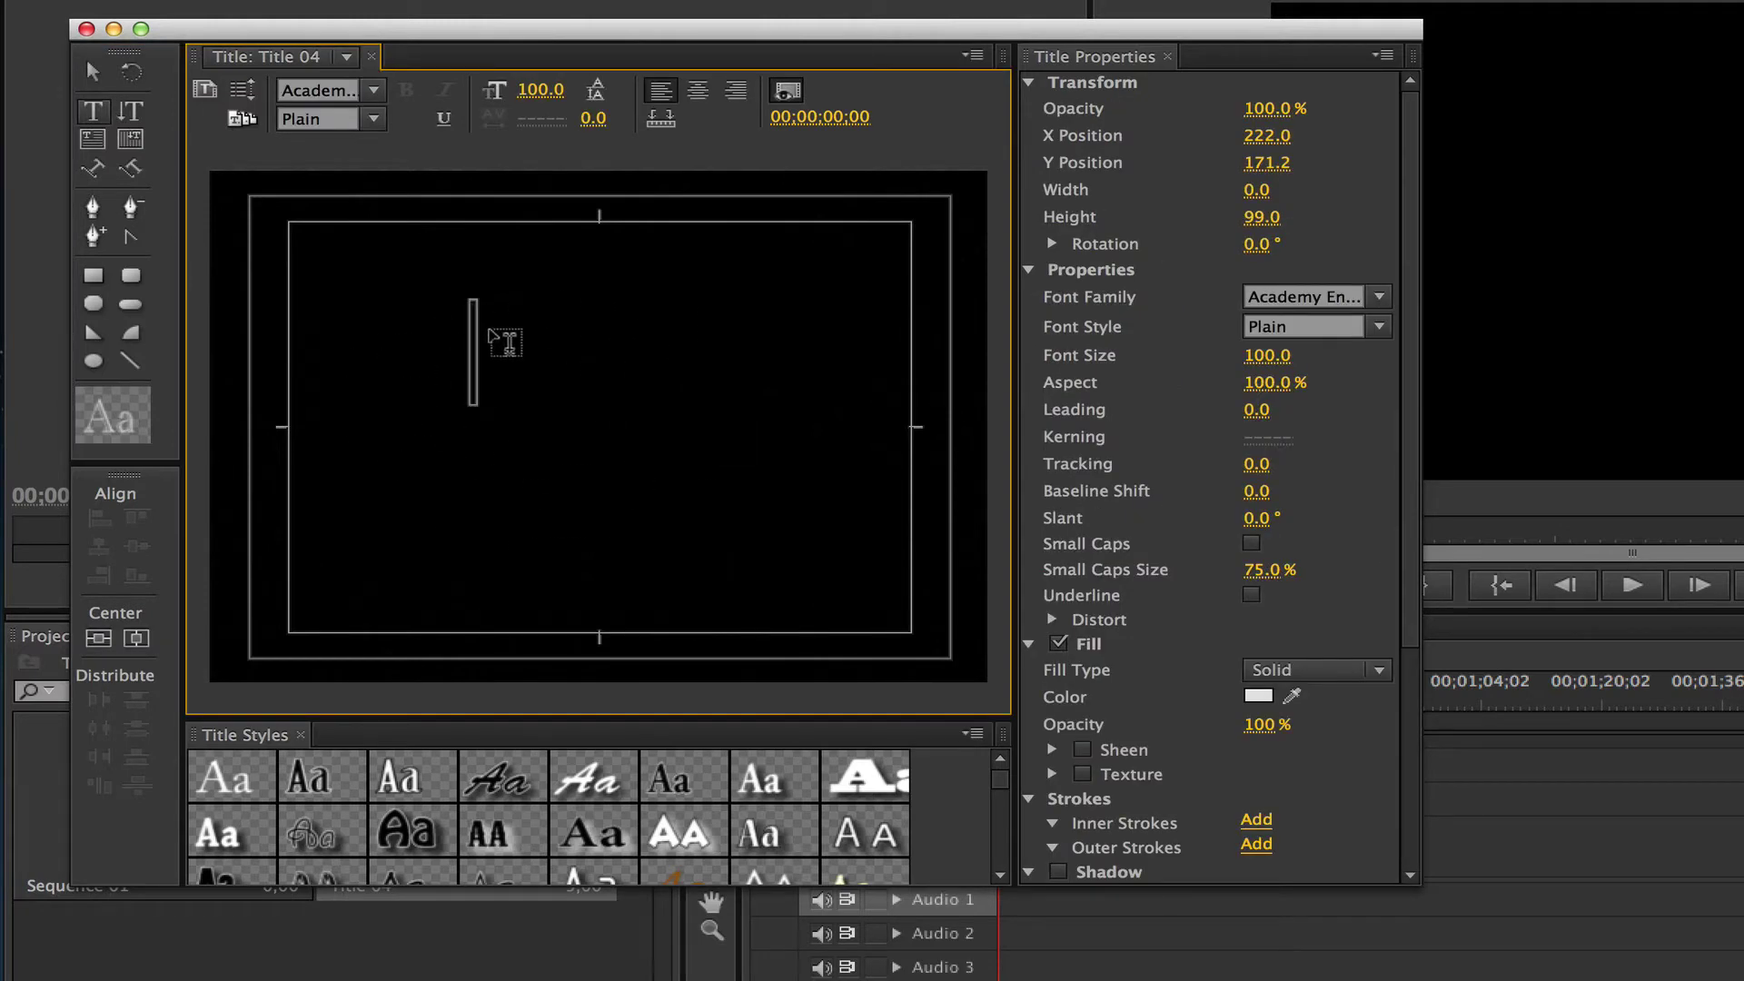
type("Te")
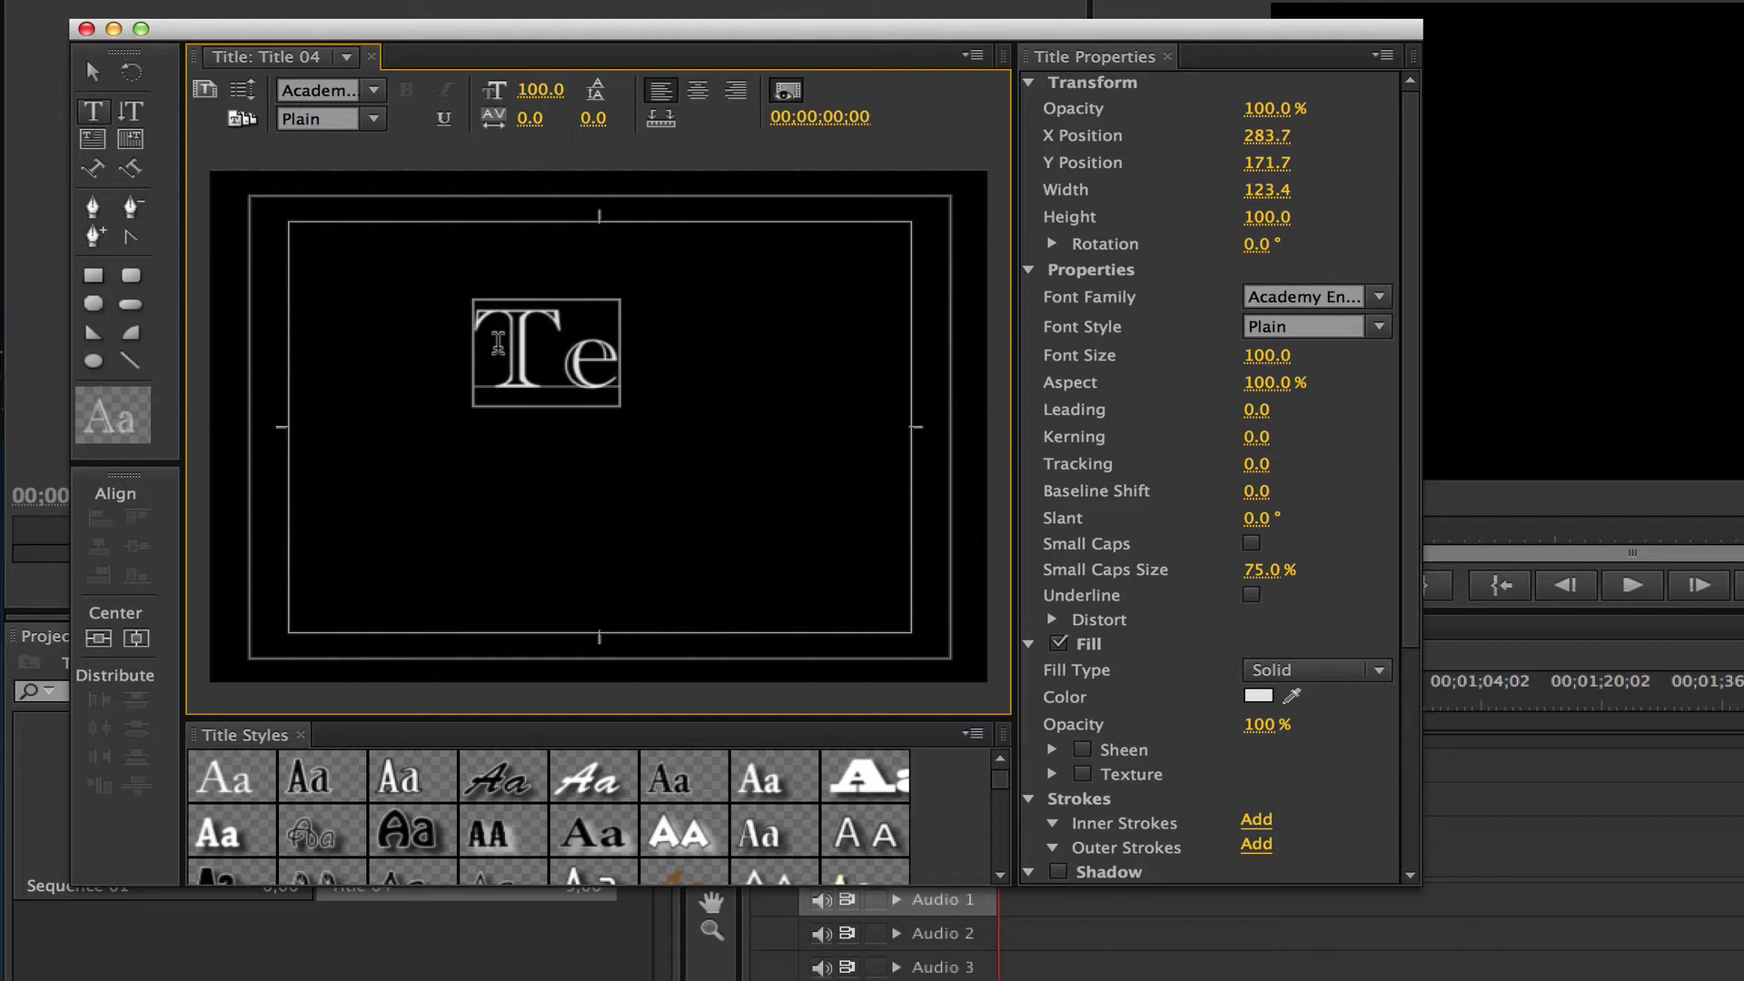
type("chGuru")
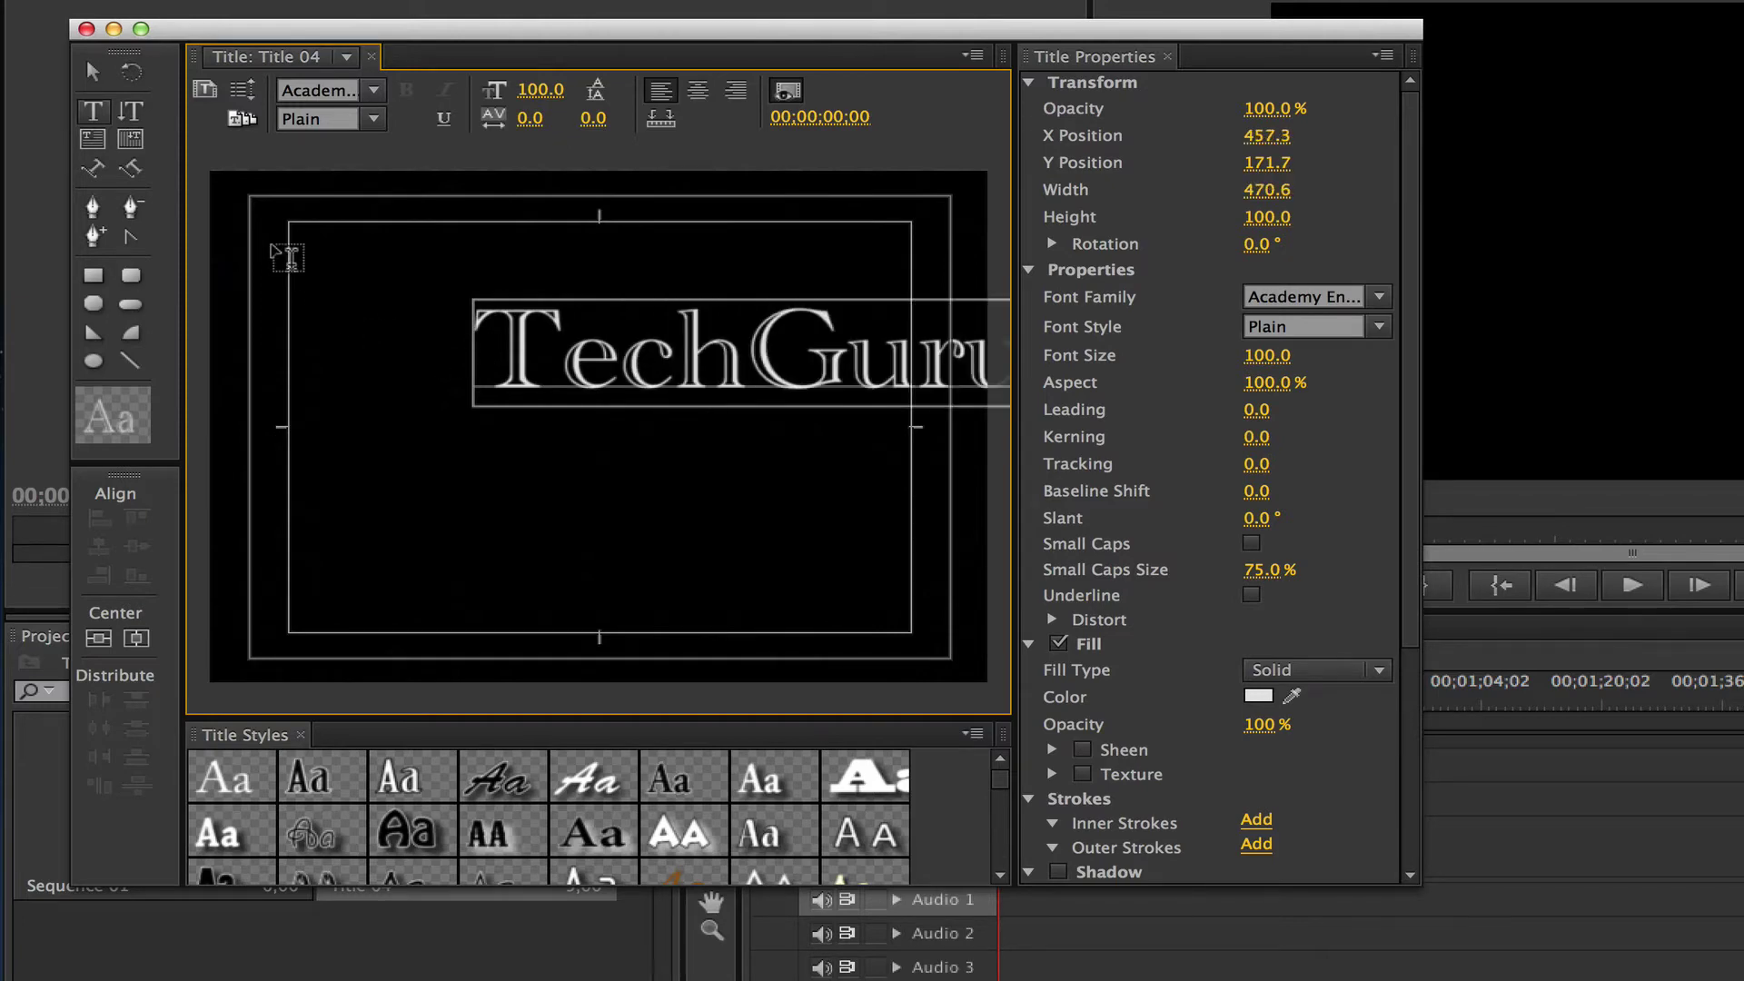
- Centre the TechGuru text (X 326.6, Y 242.8) and select all of it
left_click(92, 72)
left_click_drag(640, 332, 492, 401)
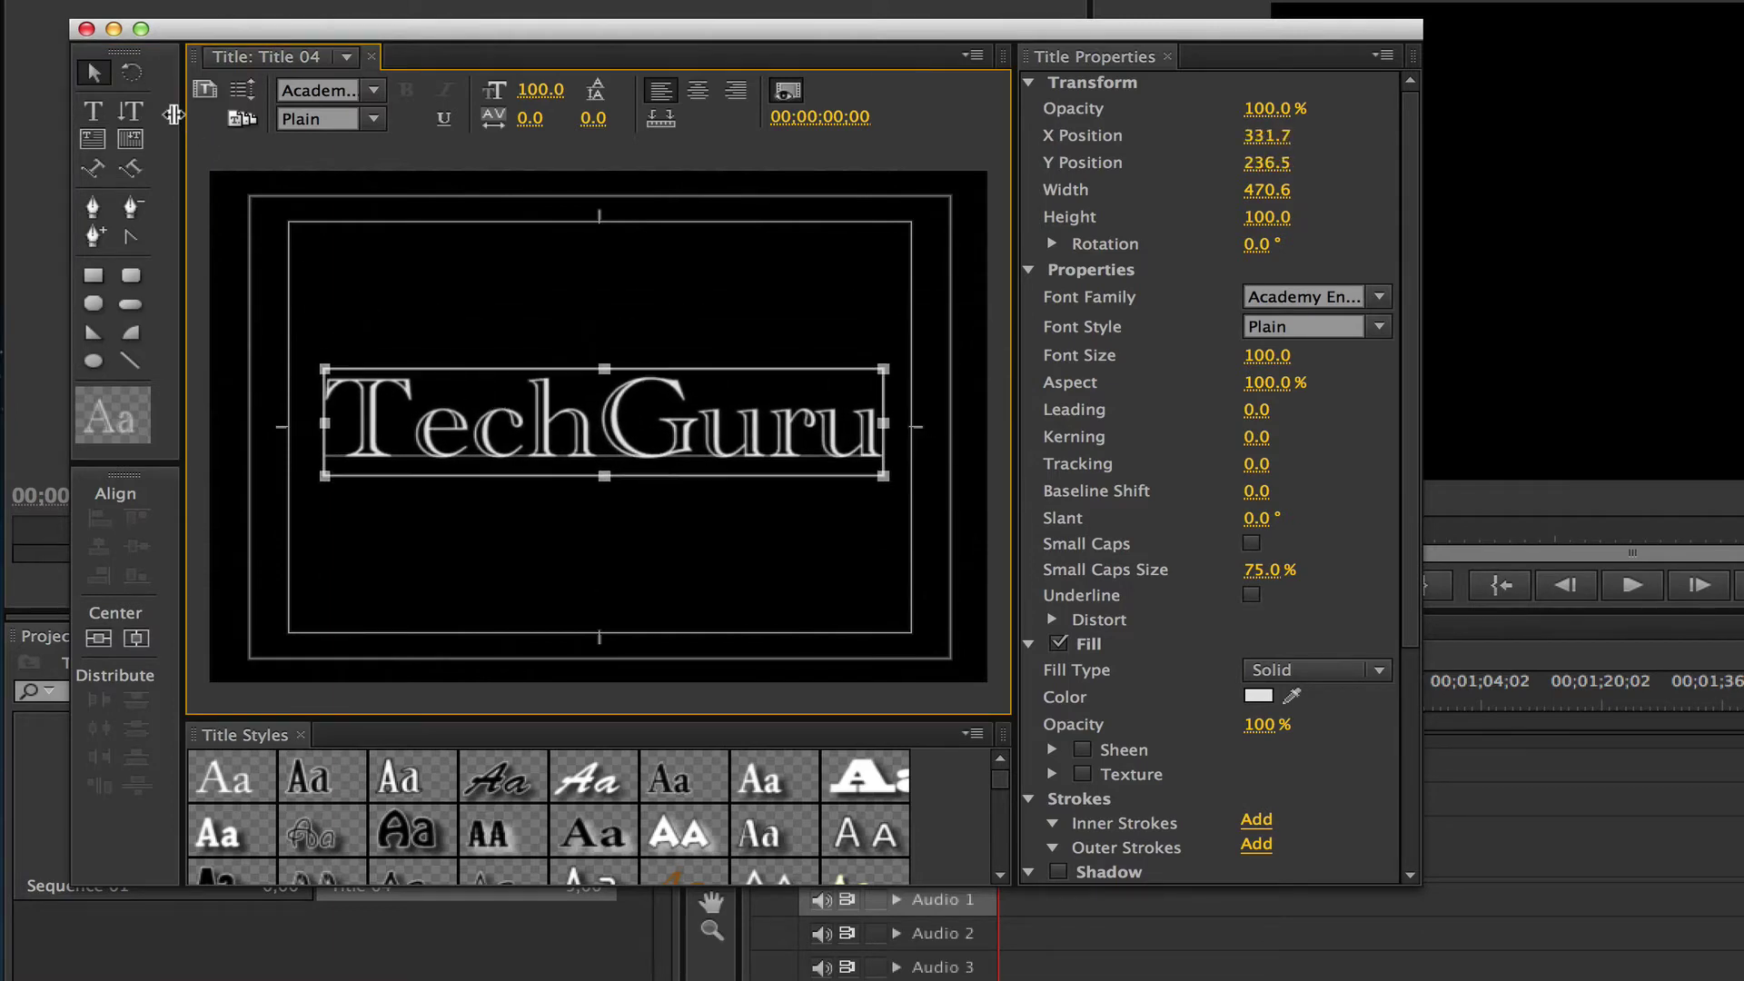
left_click(93, 74)
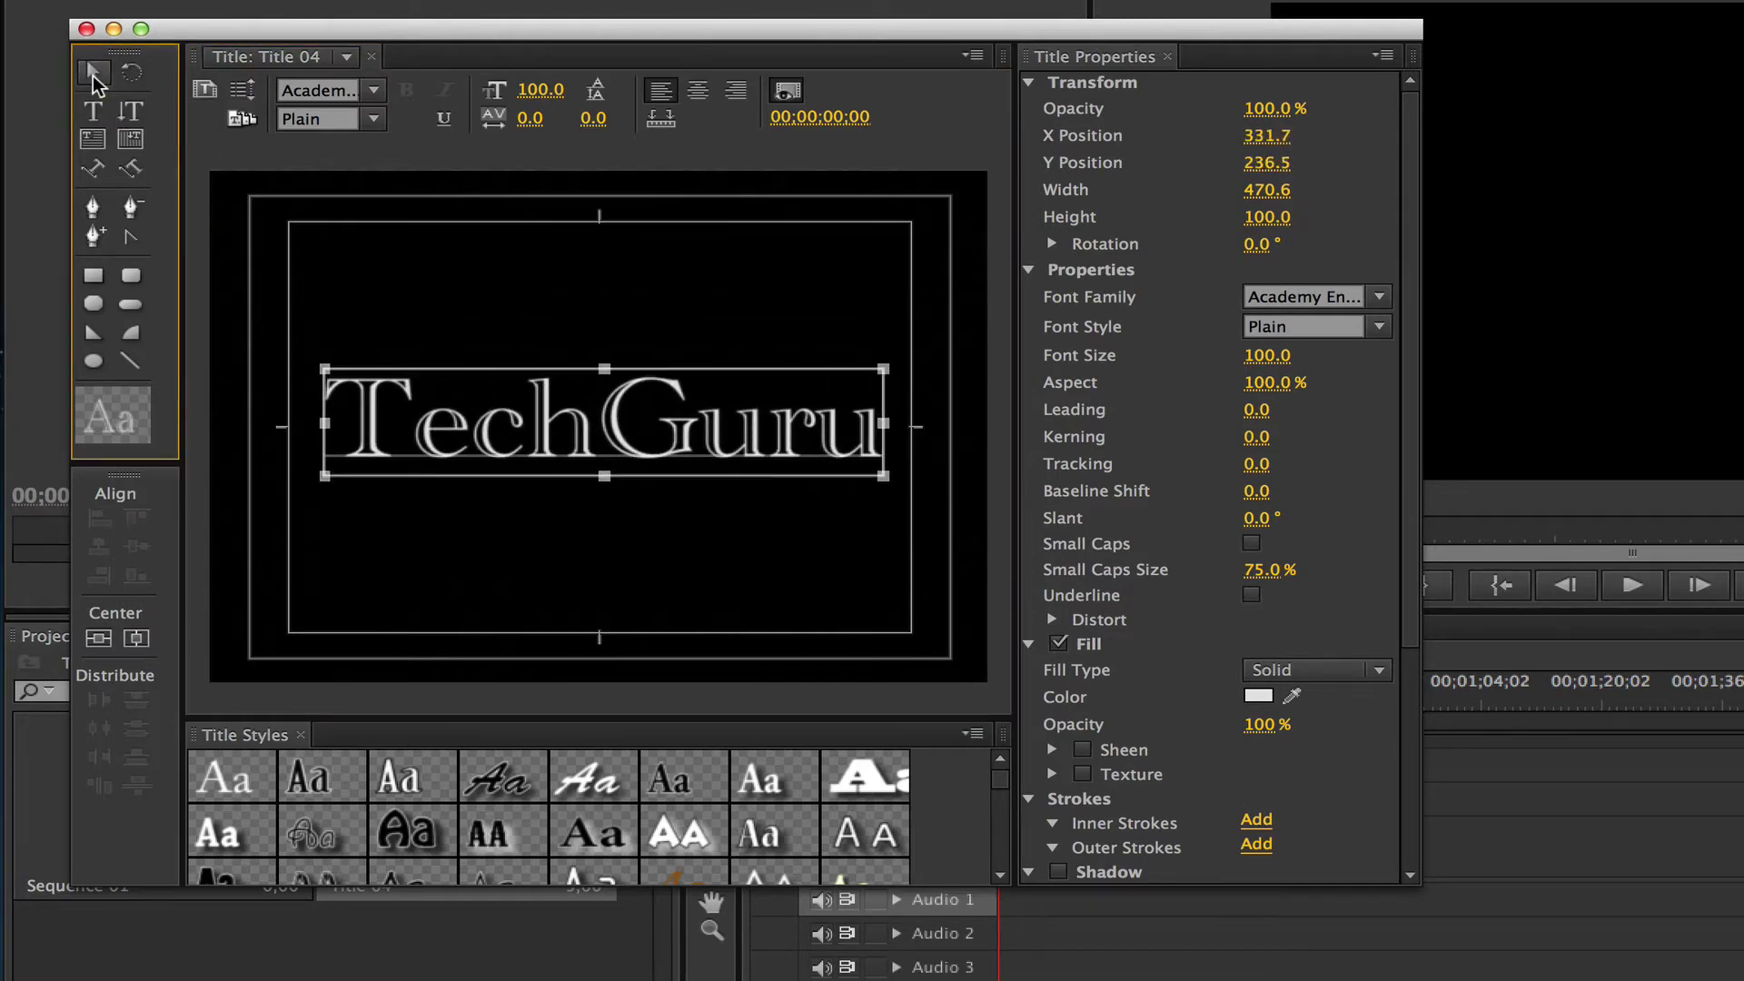
mouse_move(449, 430)
left_mouse_down()
mouse_move(346, 361)
mouse_move(498, 366)
mouse_move(483, 431)
left_mouse_up()
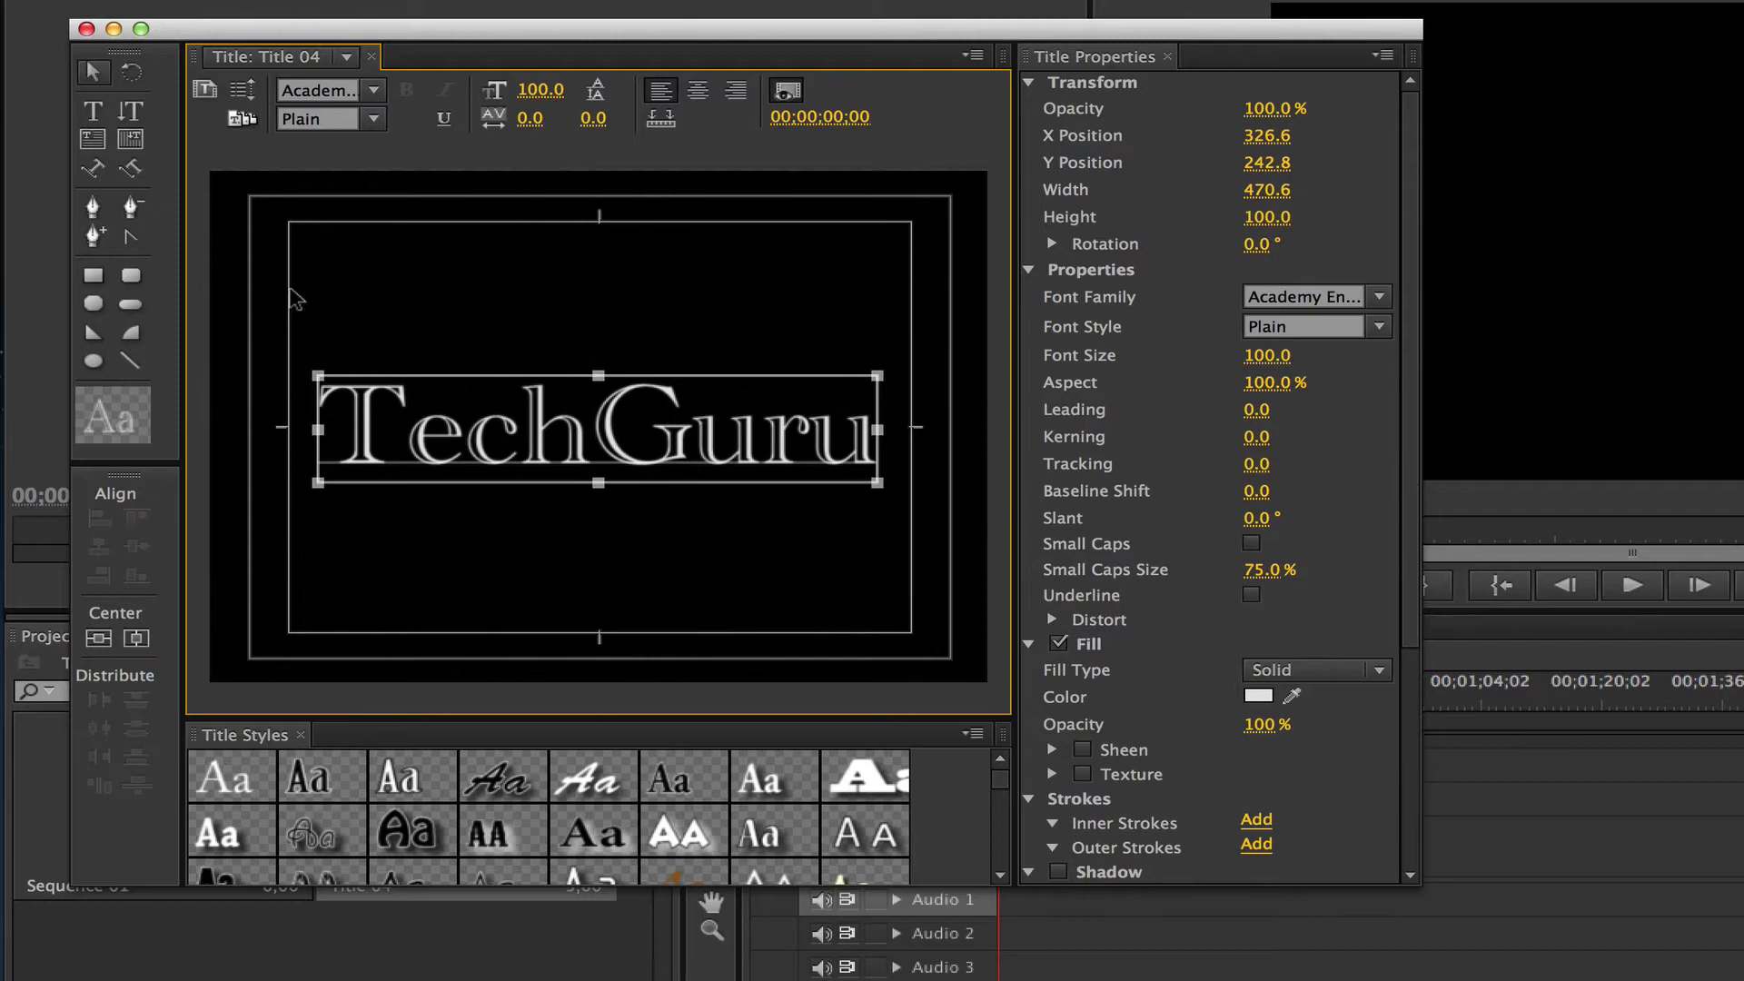
left_click(109, 121)
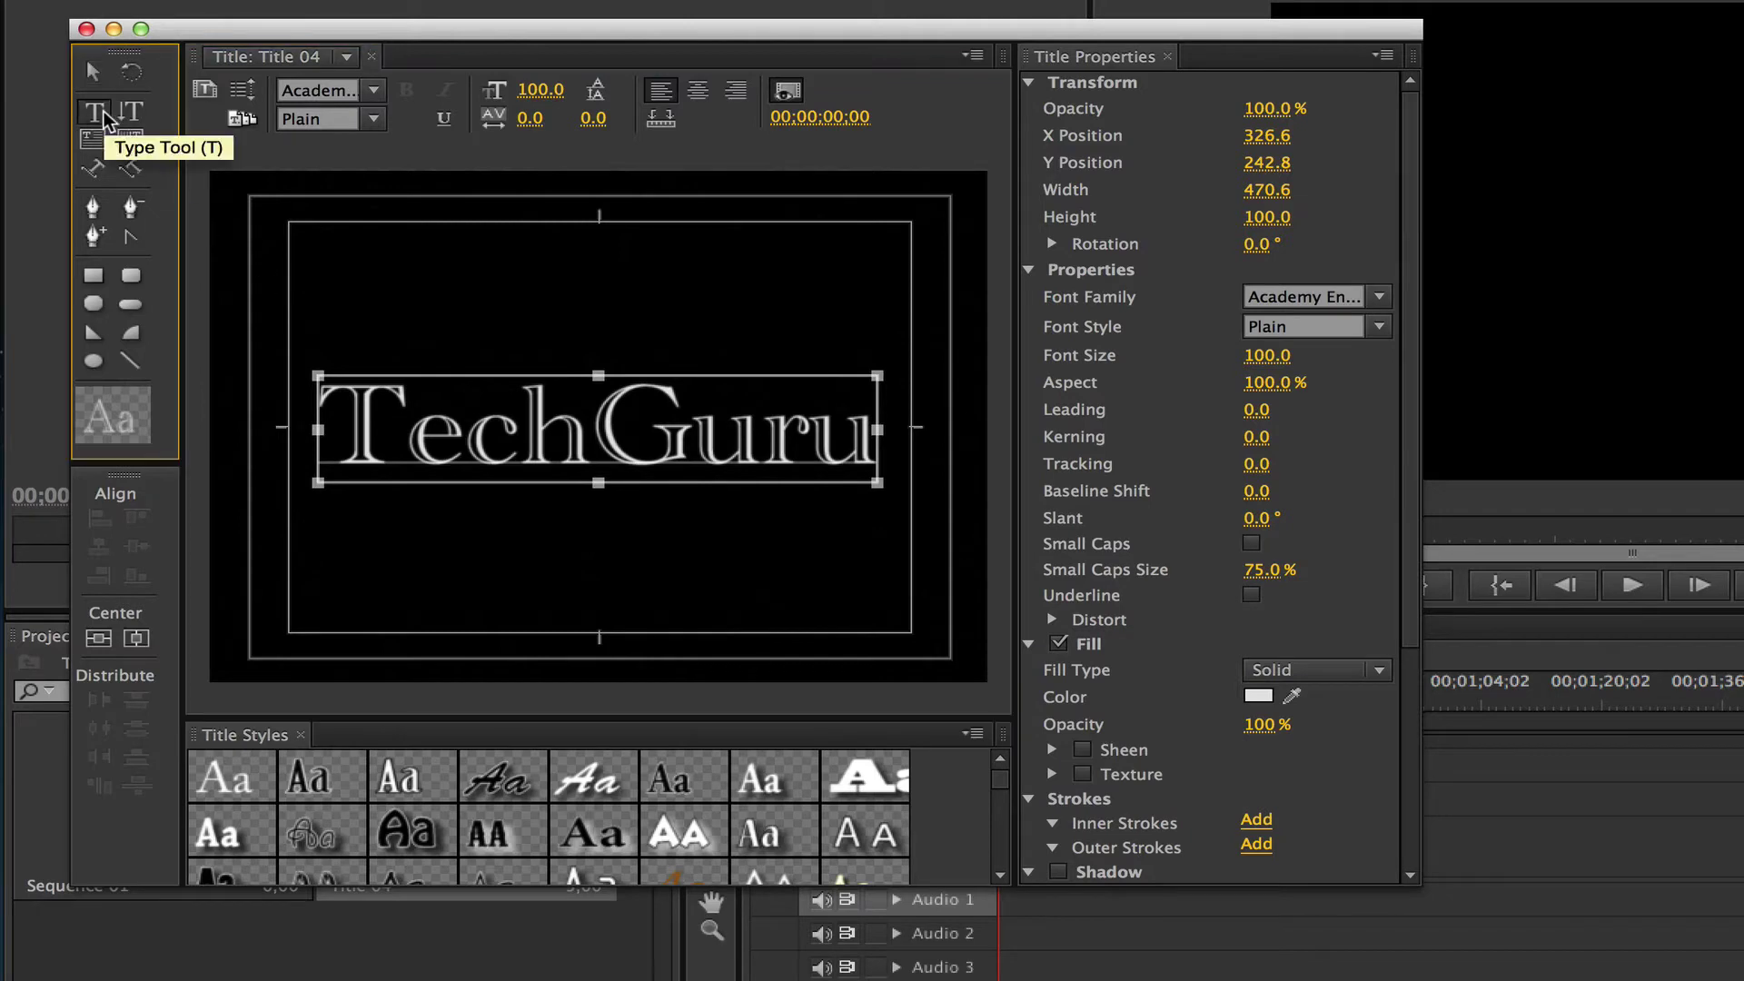
double_click(495, 451)
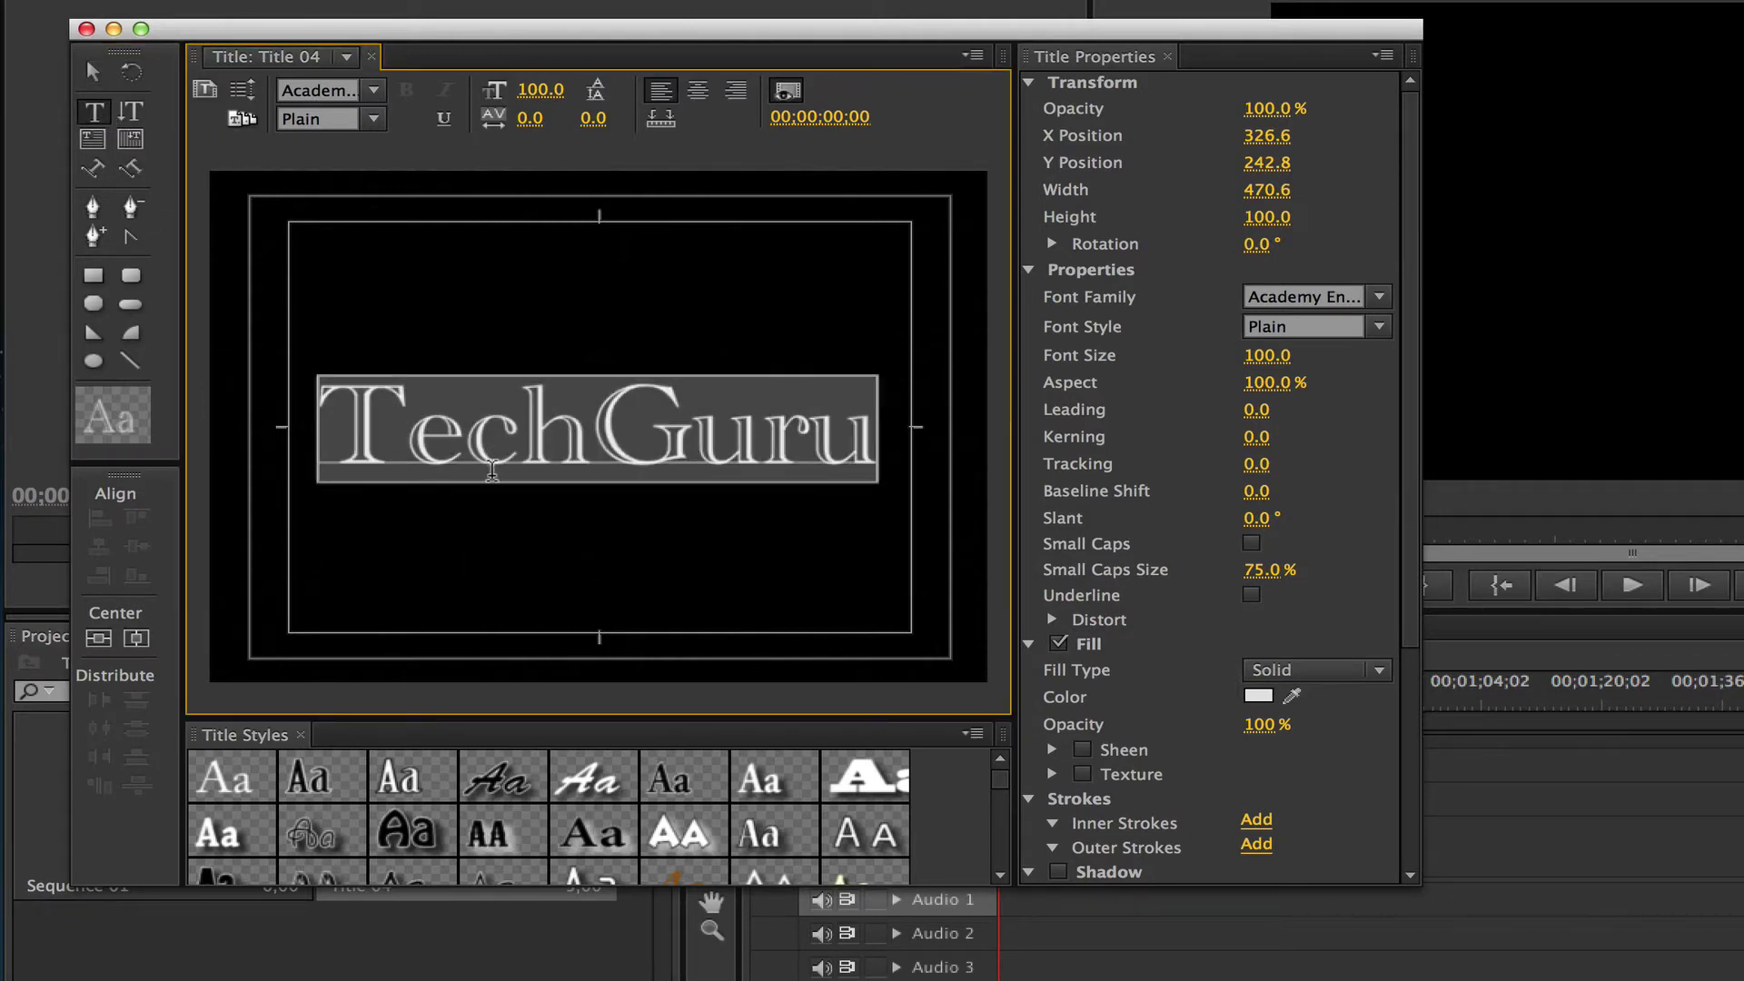
- Change the title text's font to BadaBoom BB
left_click(373, 92)
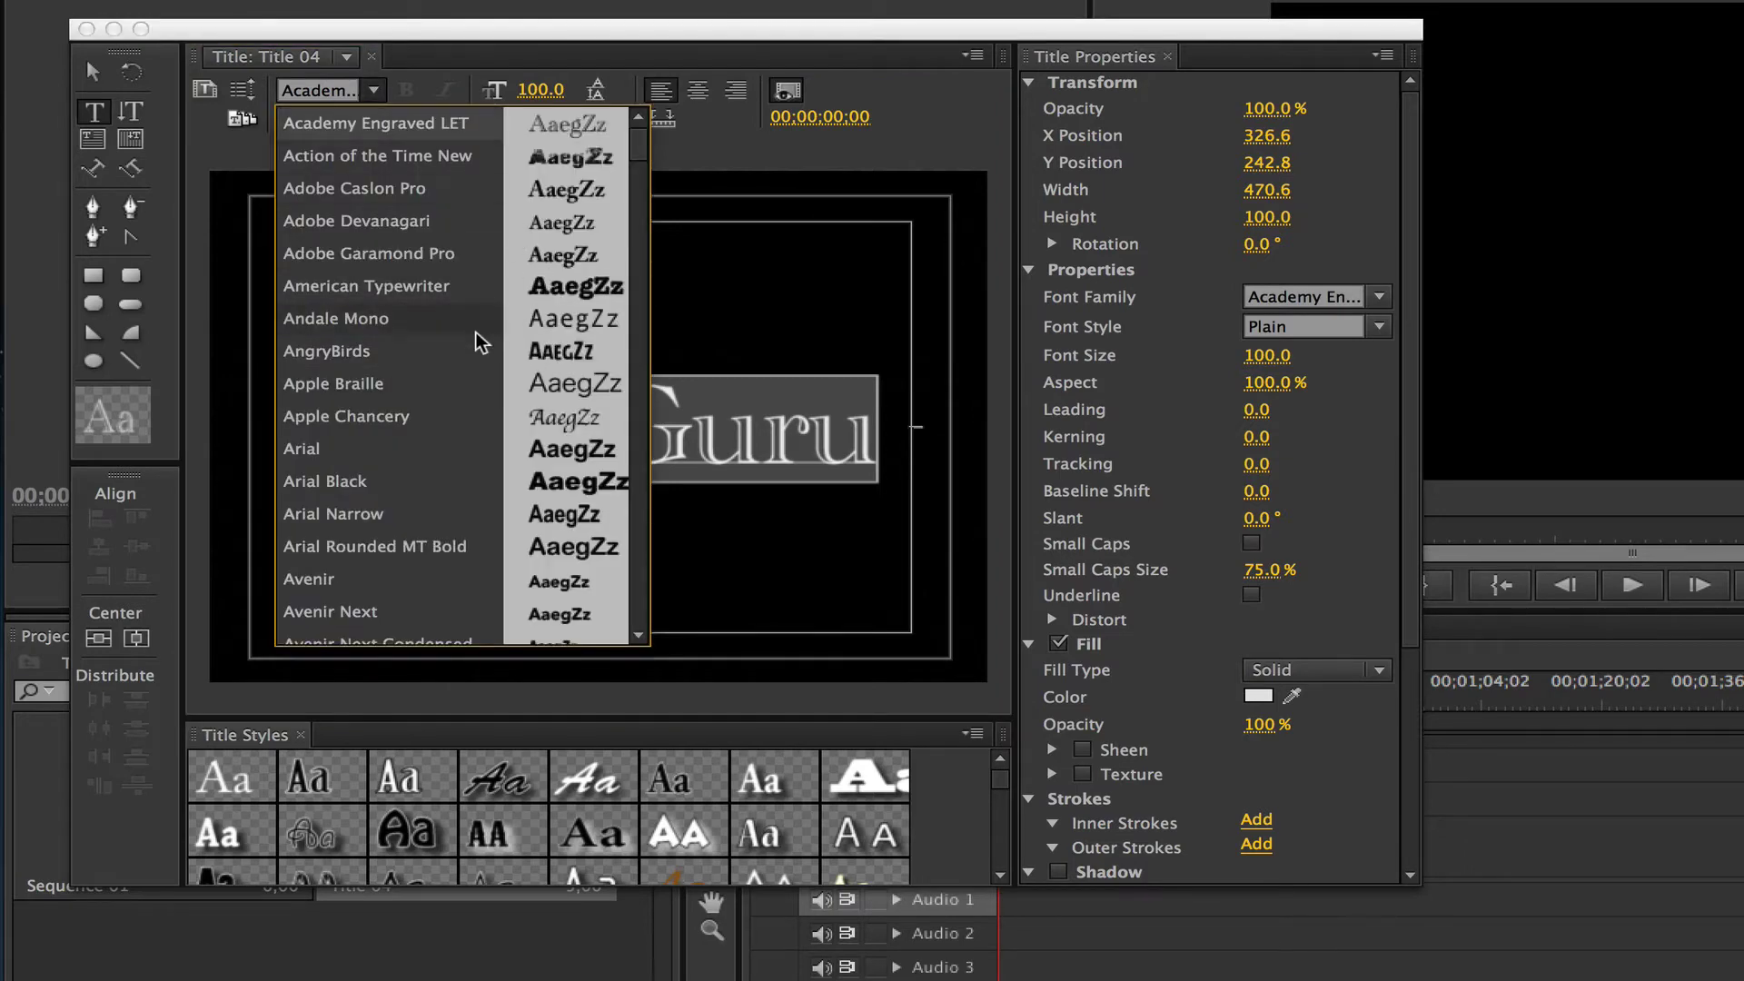
scroll(430, 350, "down", 5)
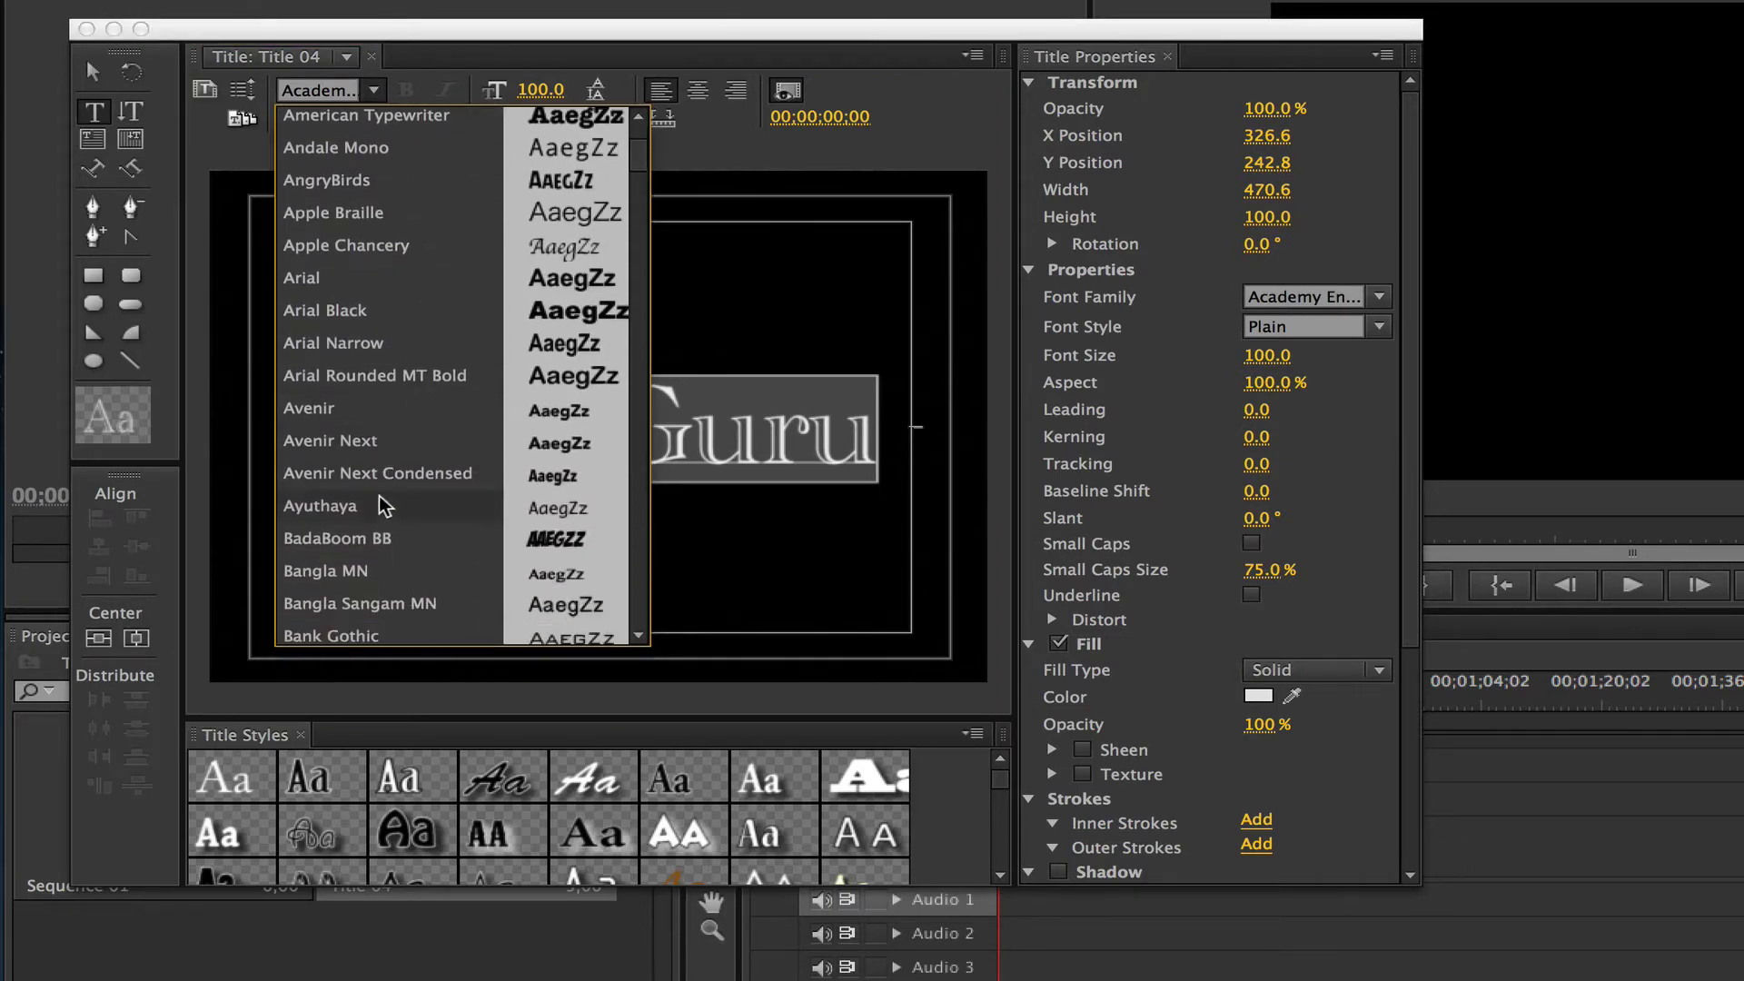
left_click(380, 536)
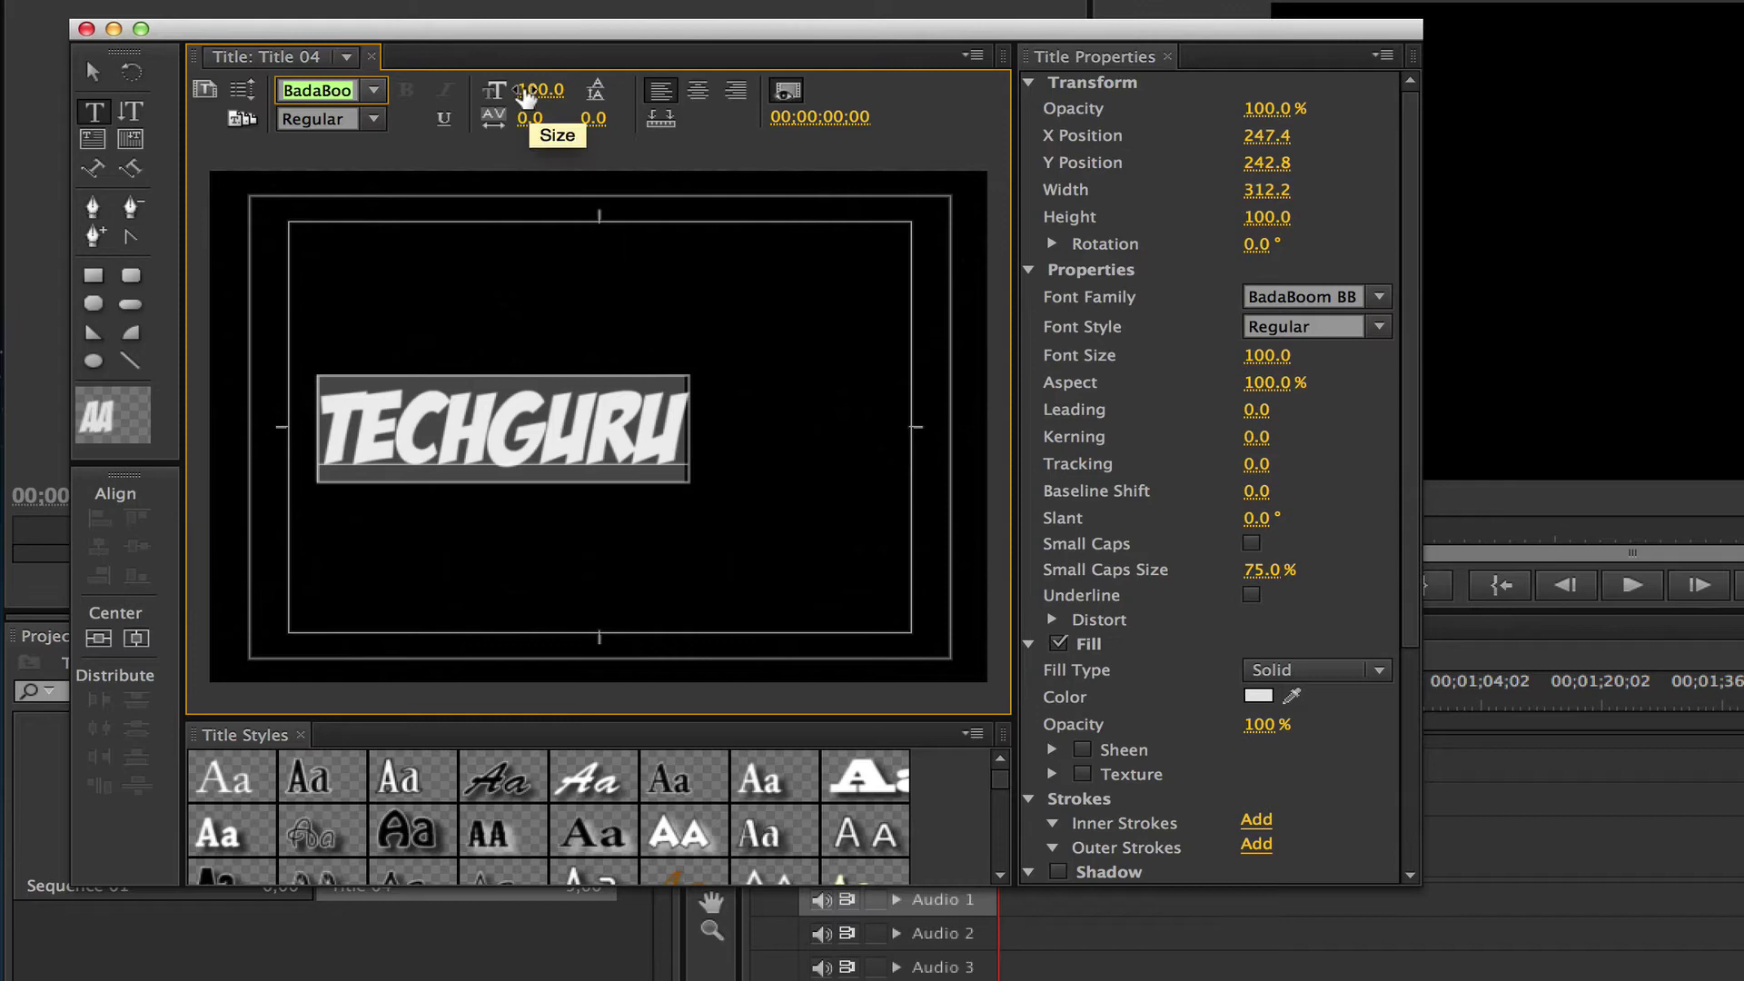
- Enlarge the font size to 152 and trial the opacity, leaving it at 100%
left_click(525, 116)
left_click_drag(541, 89, 588, 89)
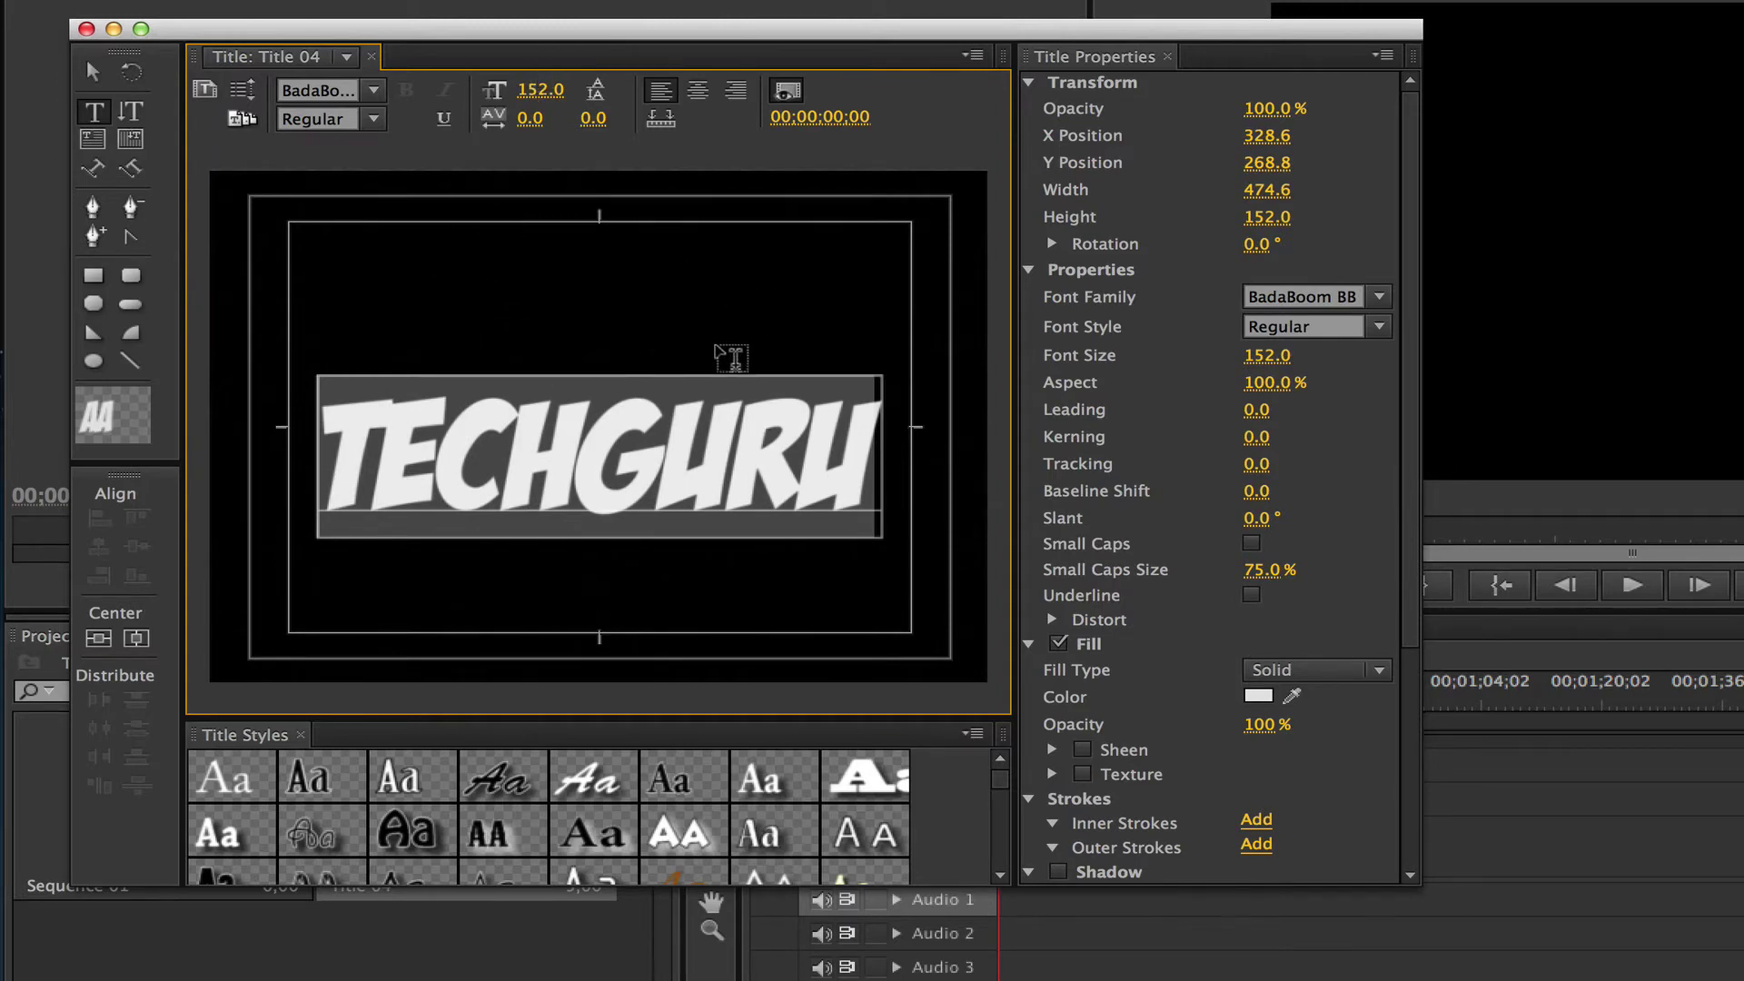
mouse_move(1258, 107)
left_mouse_down()
mouse_move(1225, 106)
mouse_move(1271, 102)
left_mouse_up()
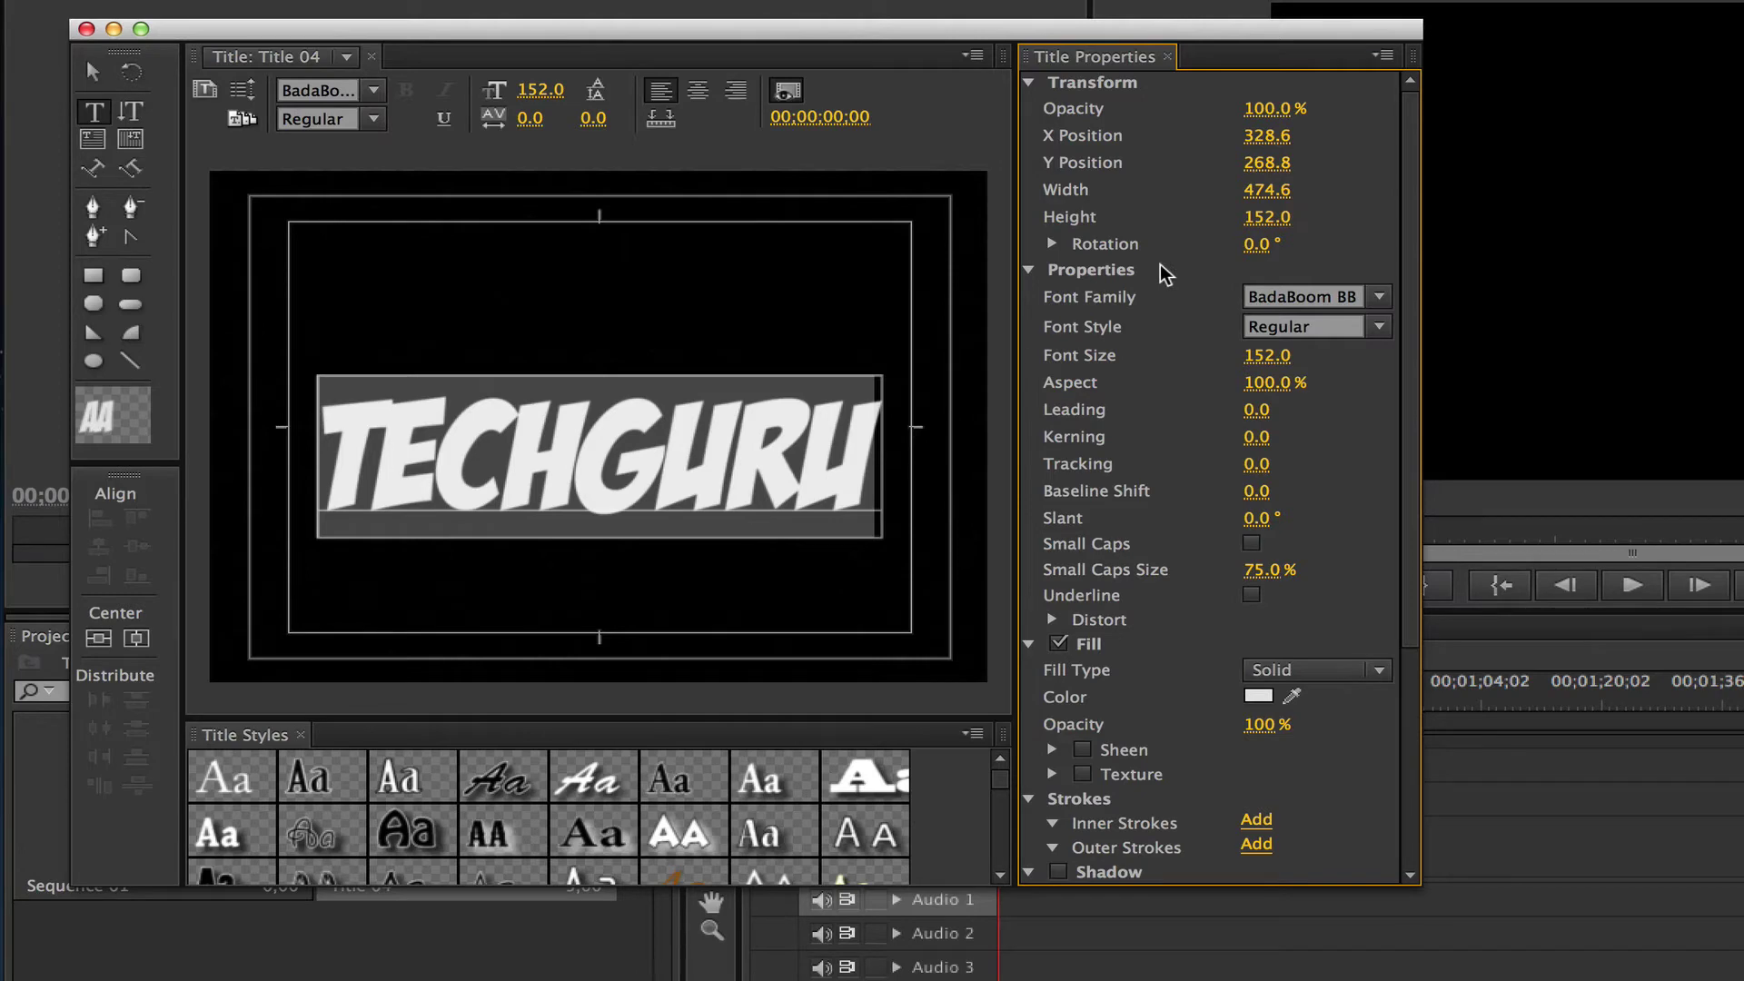
- Move the TECHGURU text box slightly higher, to Y 245.9
left_click(91, 71)
left_click(333, 390)
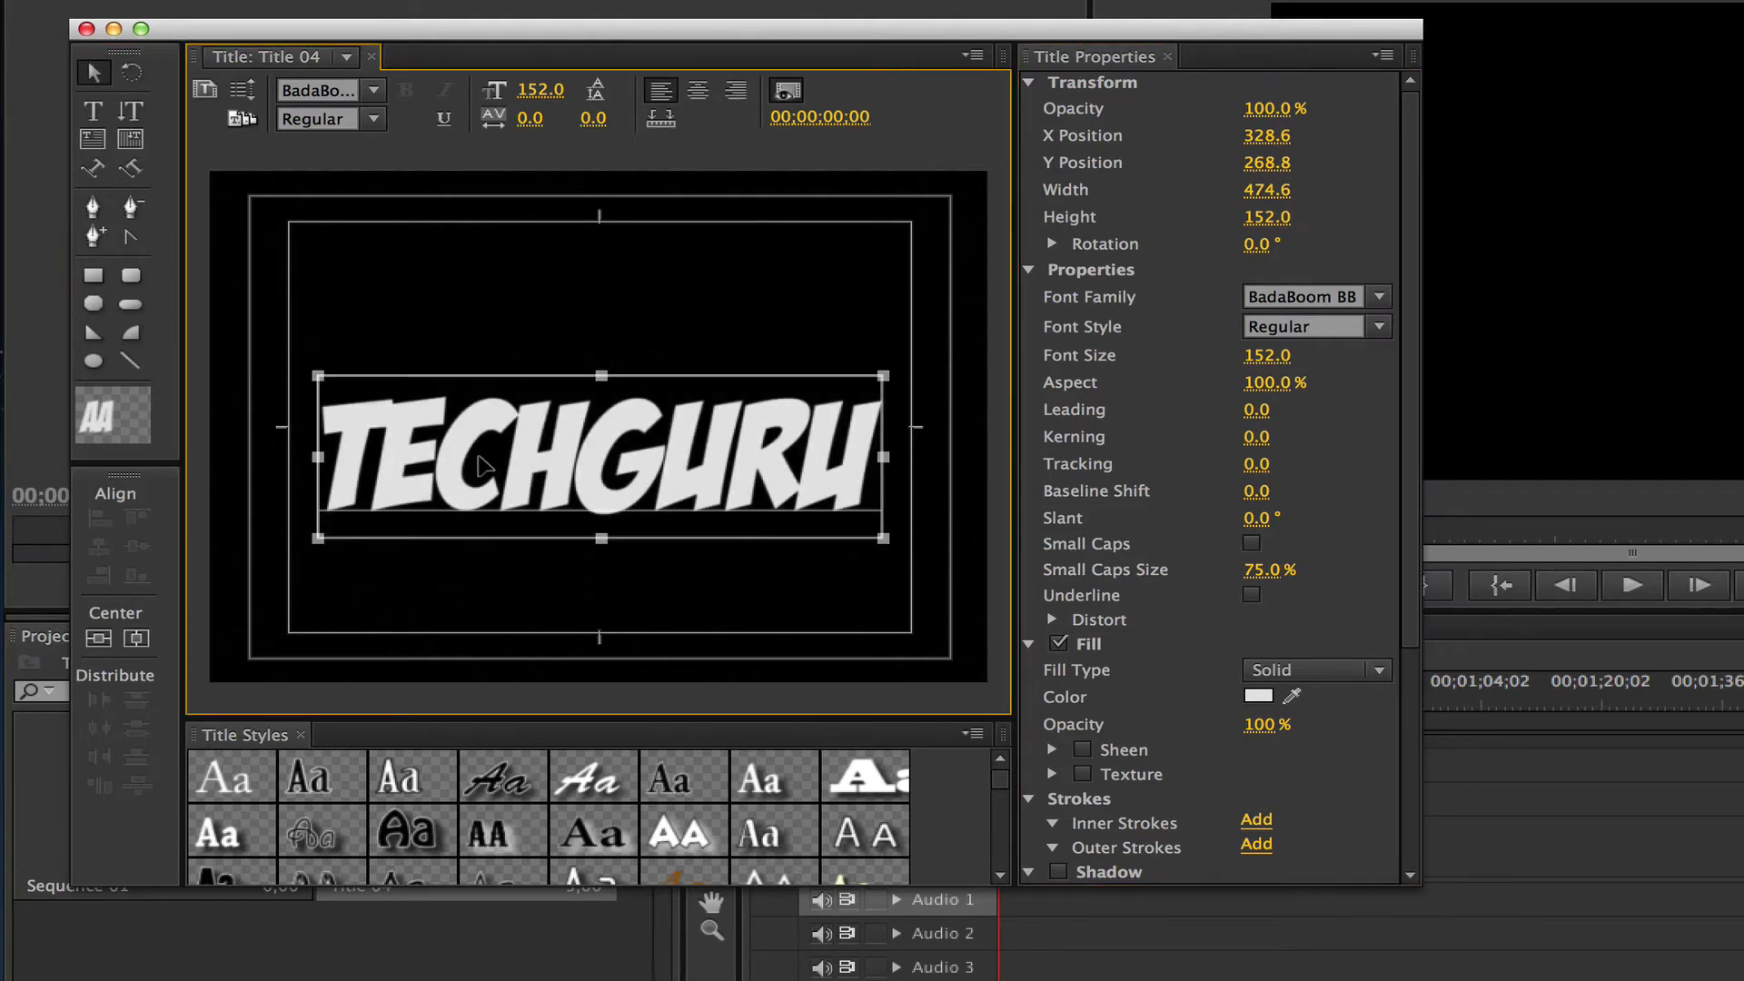
left_click_drag(478, 458, 479, 434)
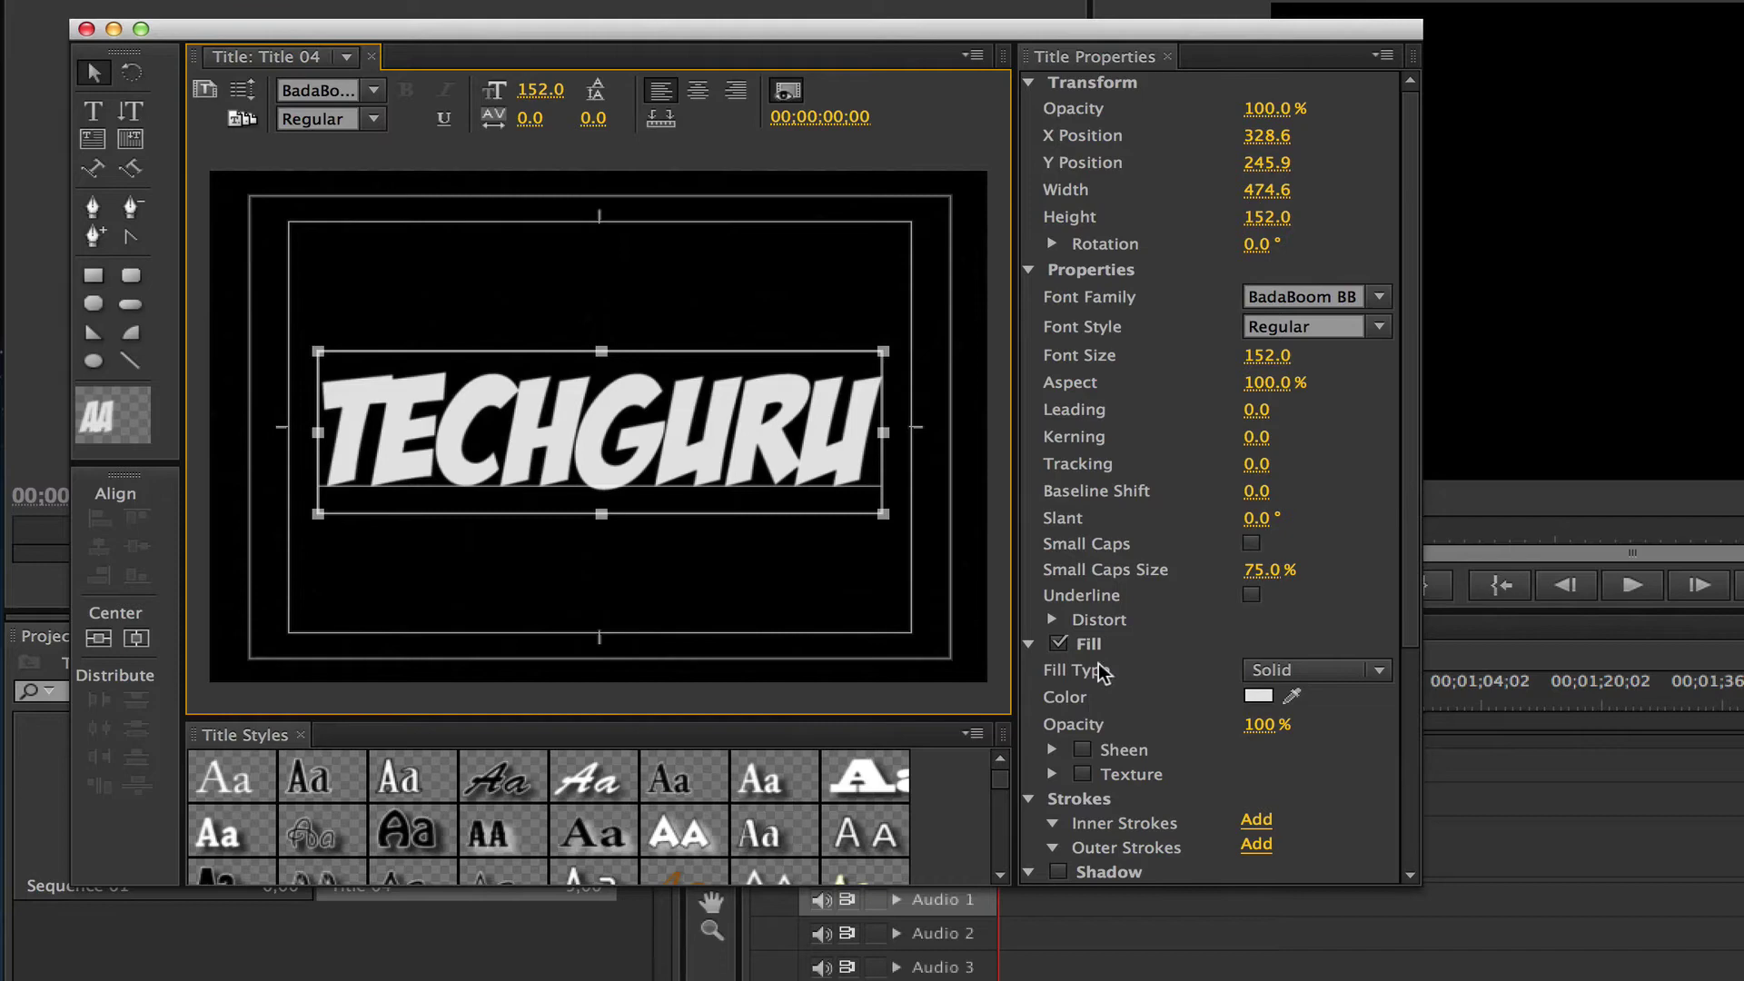
- Fill the TECHGURU text with the light cyan-blue colour 2BB2D9
left_click(1261, 697)
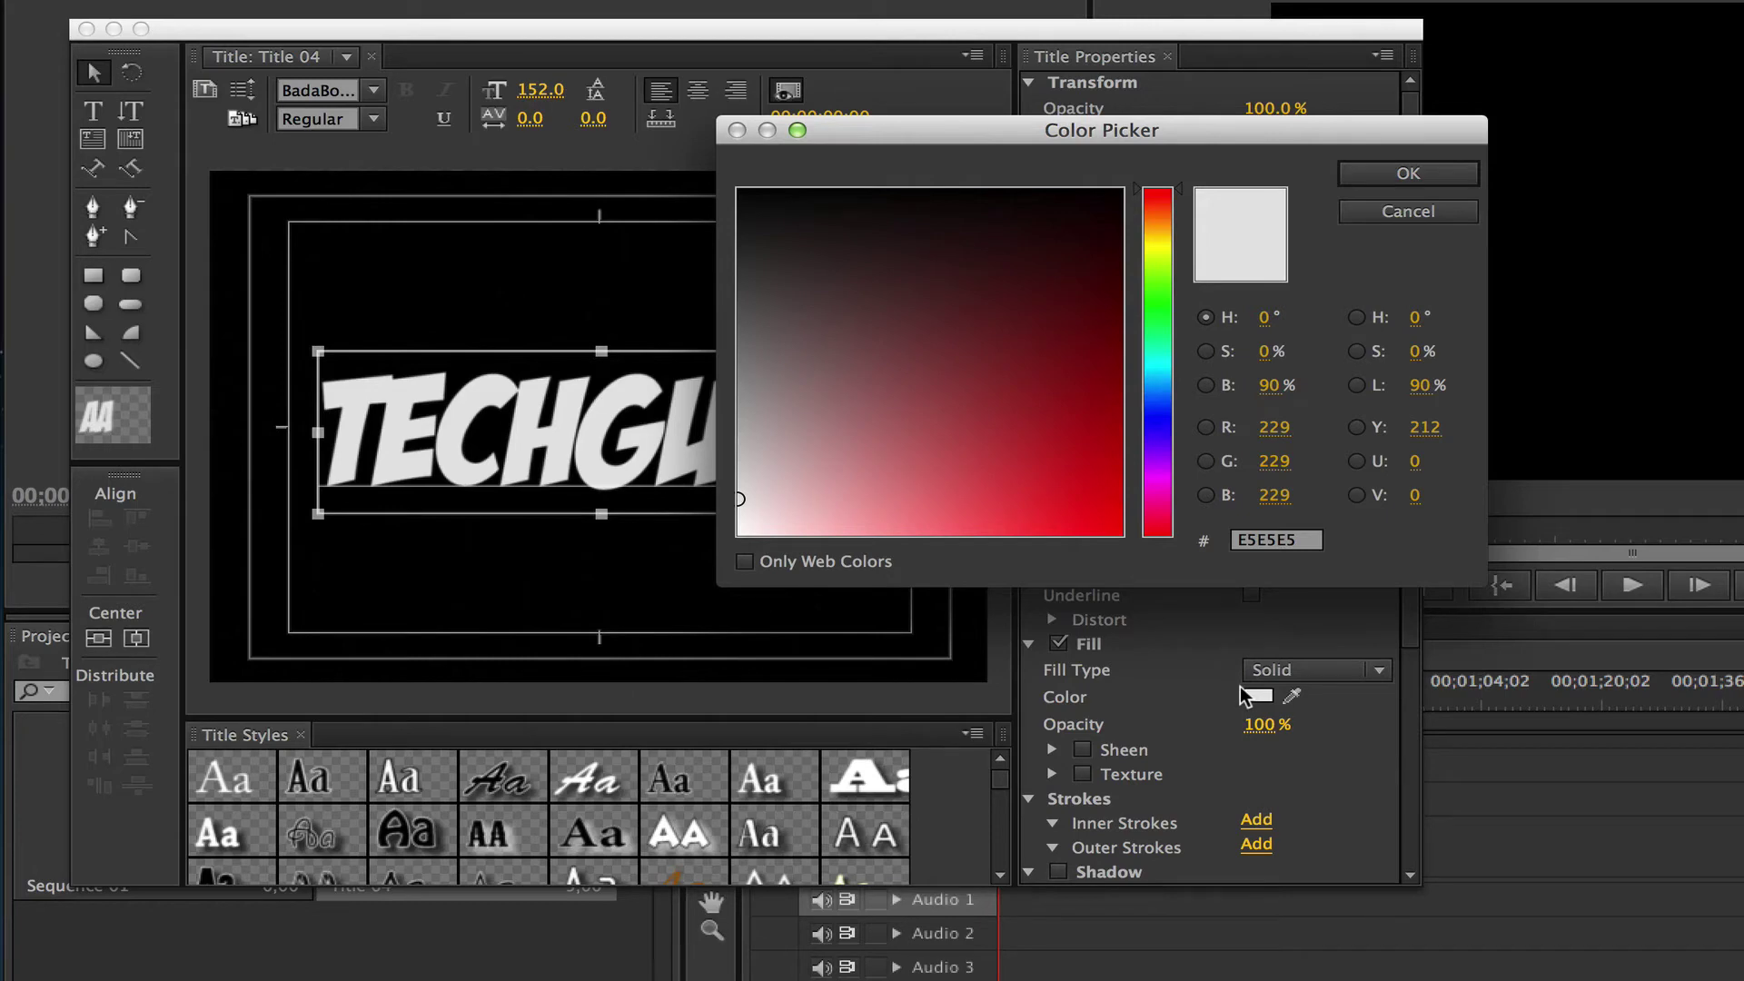
left_click(1165, 374)
left_click(1047, 484)
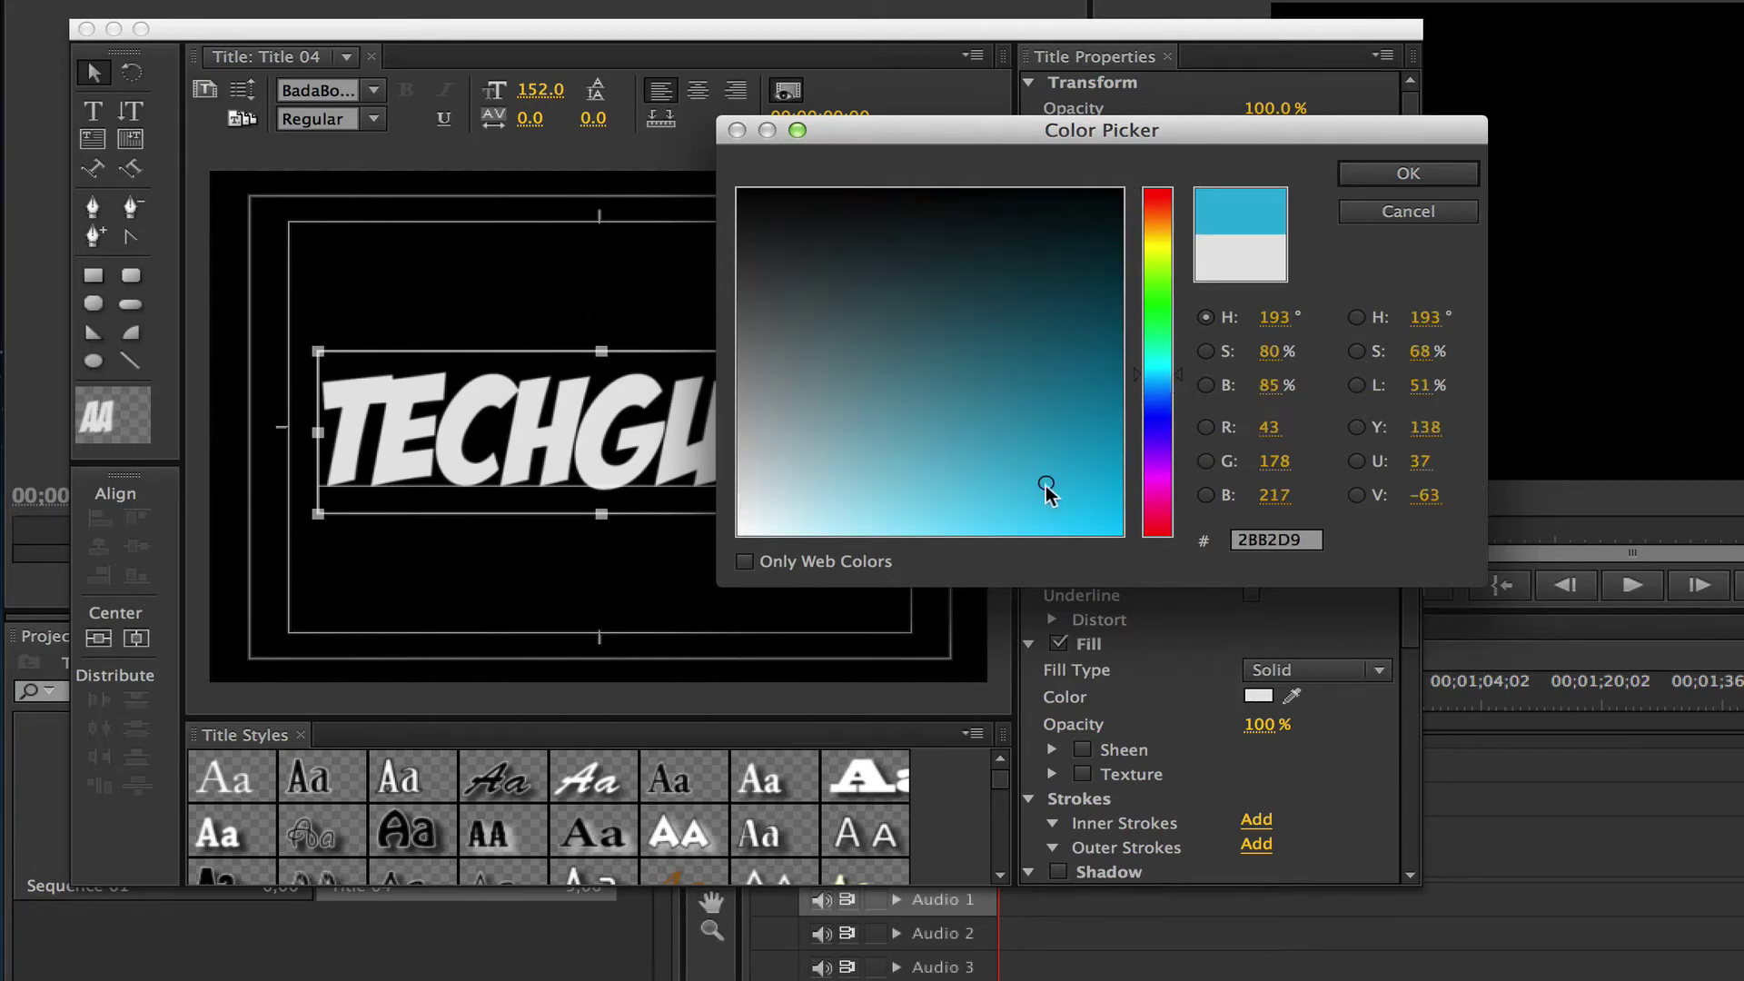
left_click(1046, 508)
left_click(1373, 172)
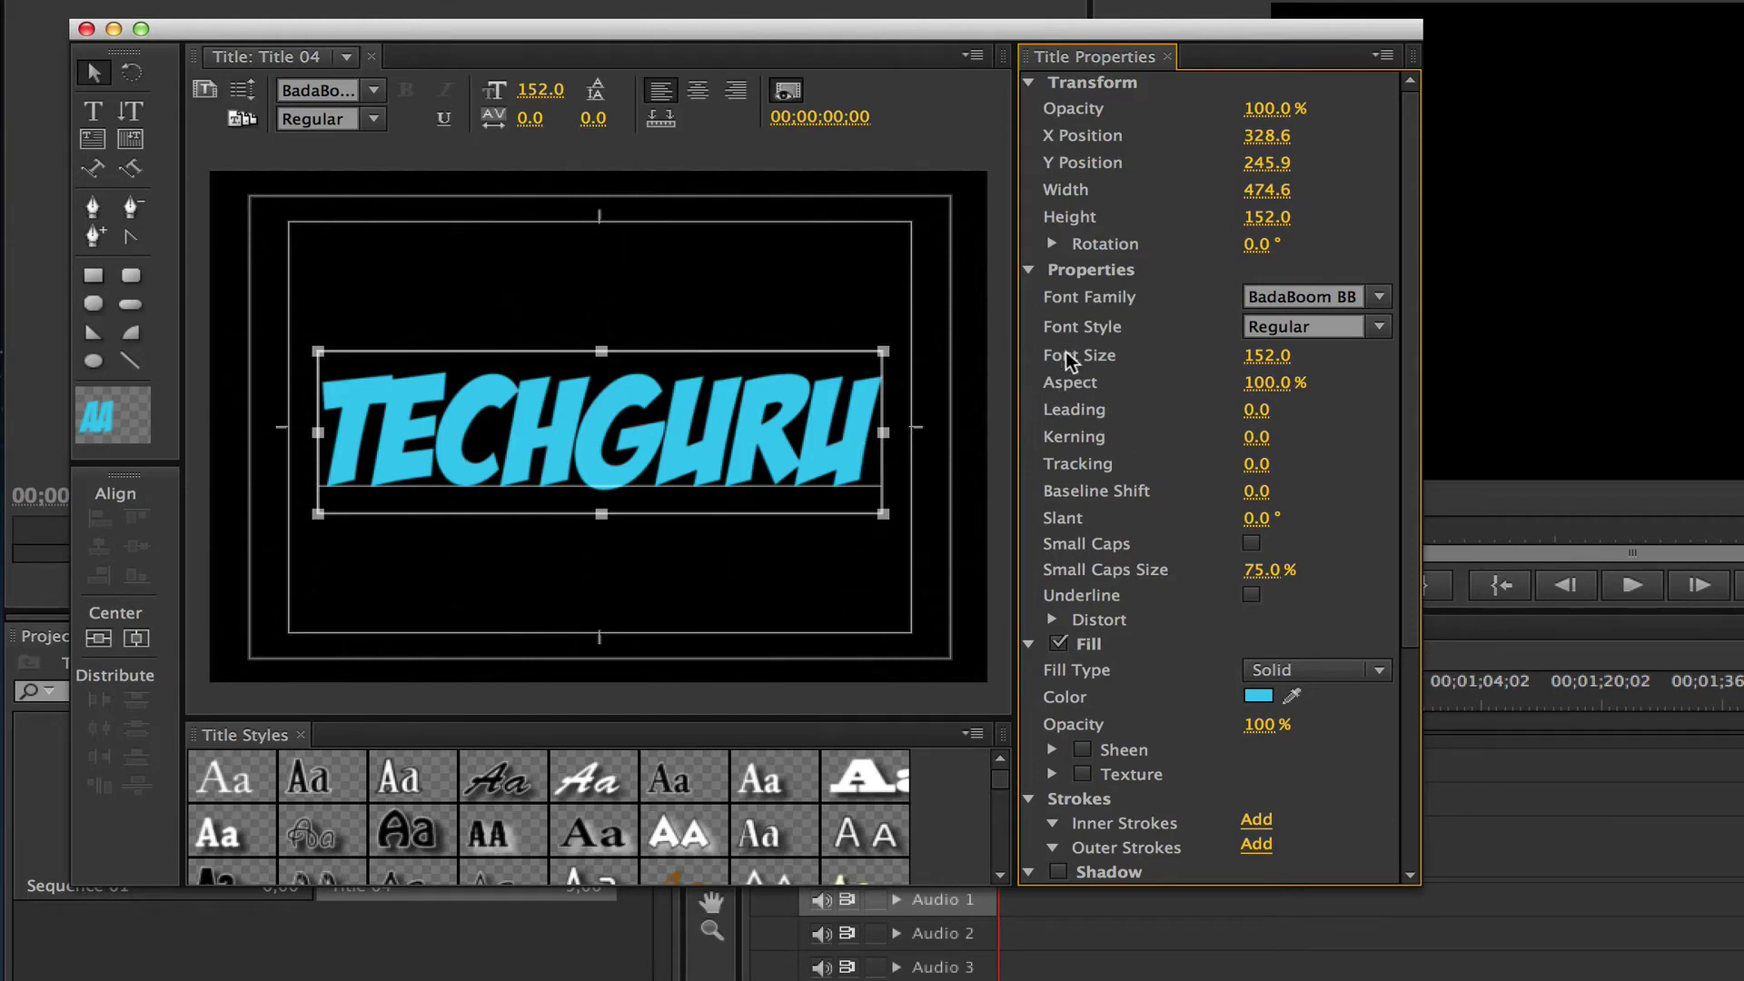
left_click(1377, 329)
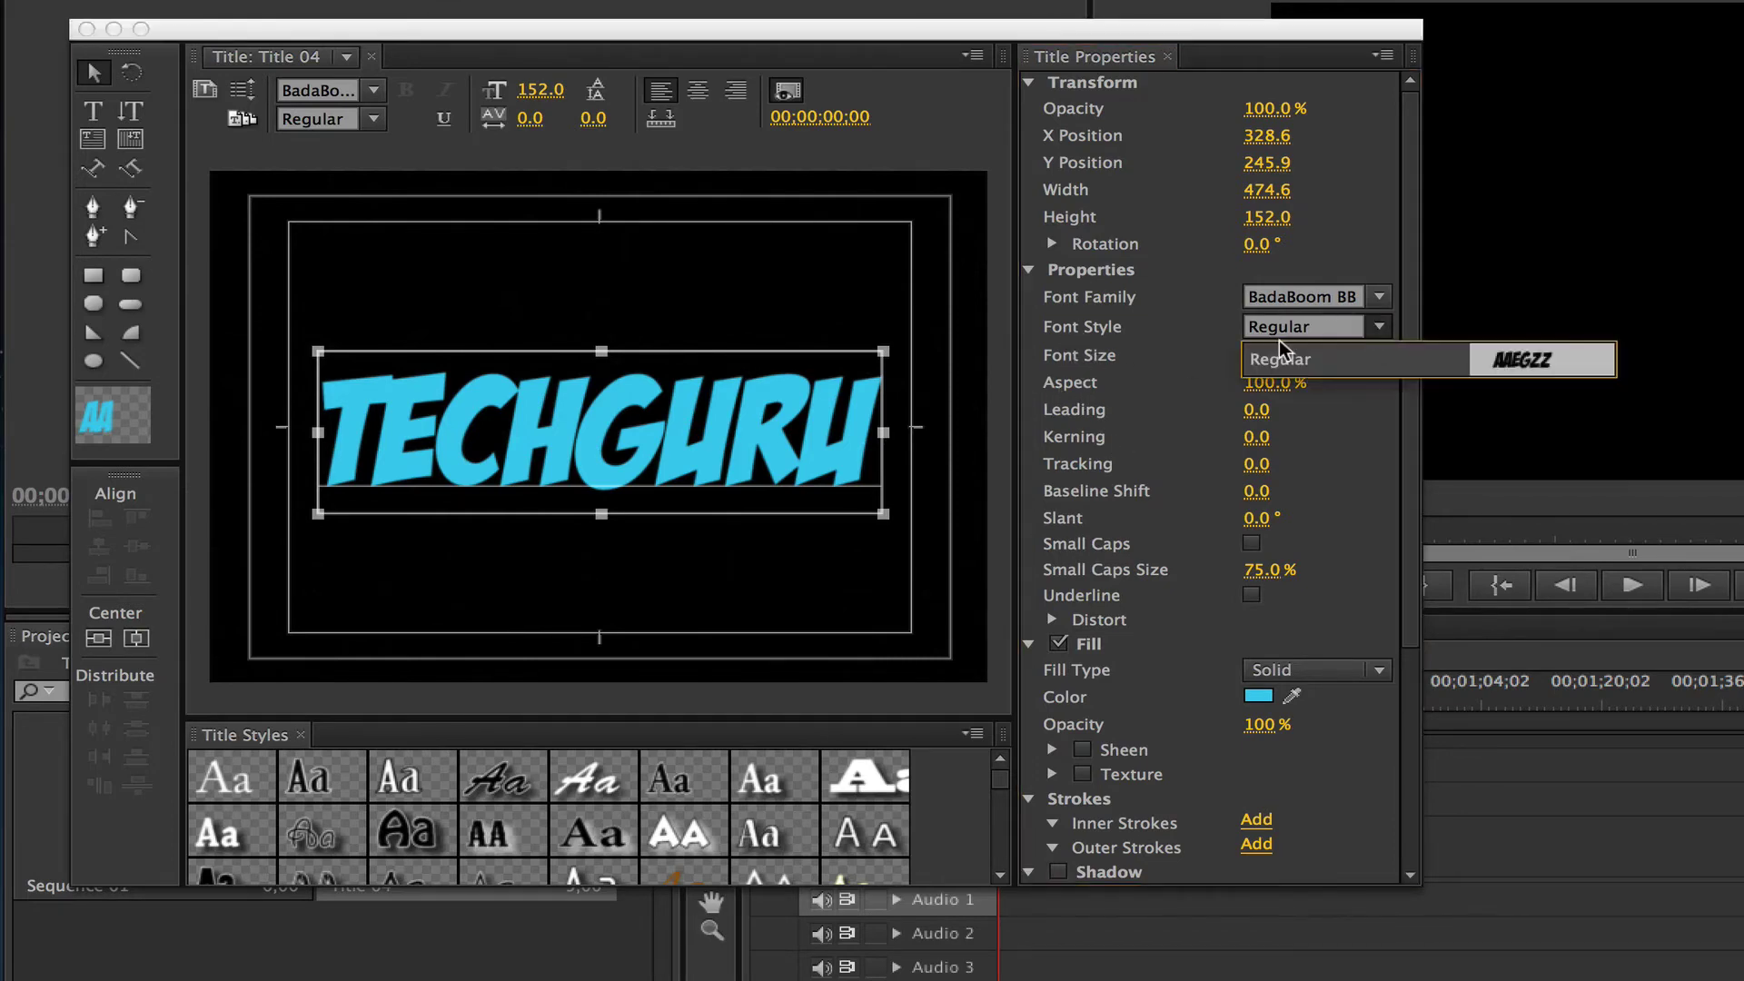
left_click(1163, 425)
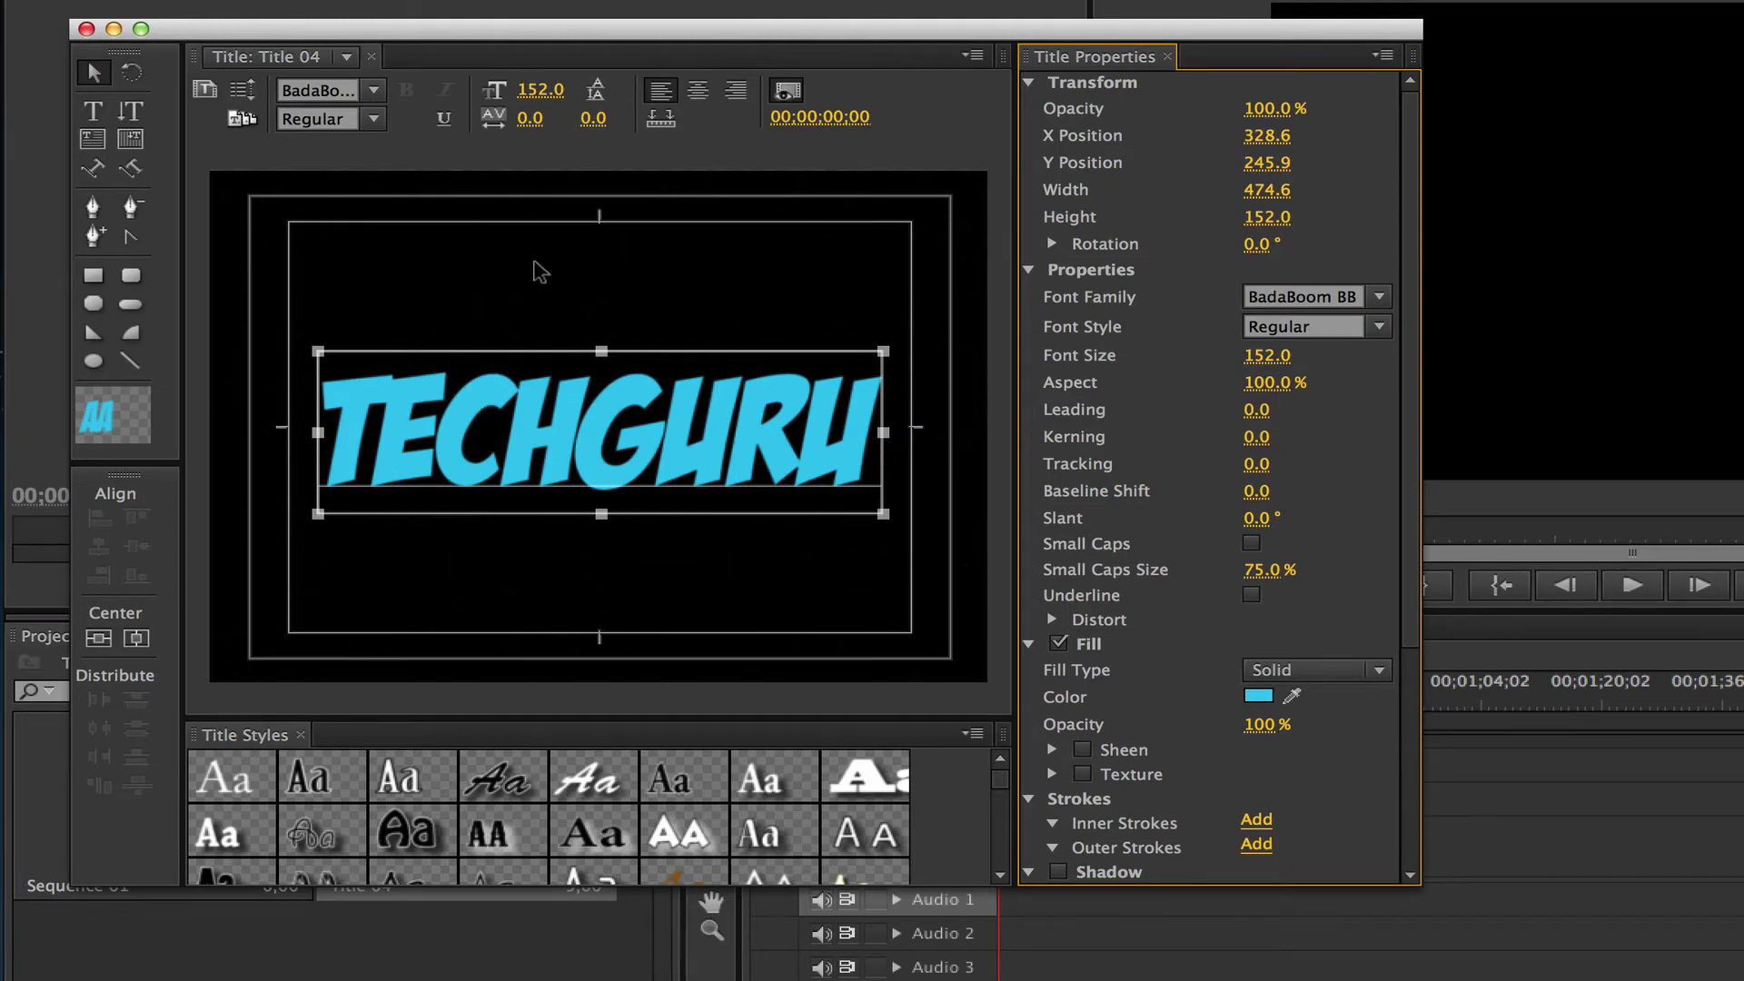
left_click(787, 91)
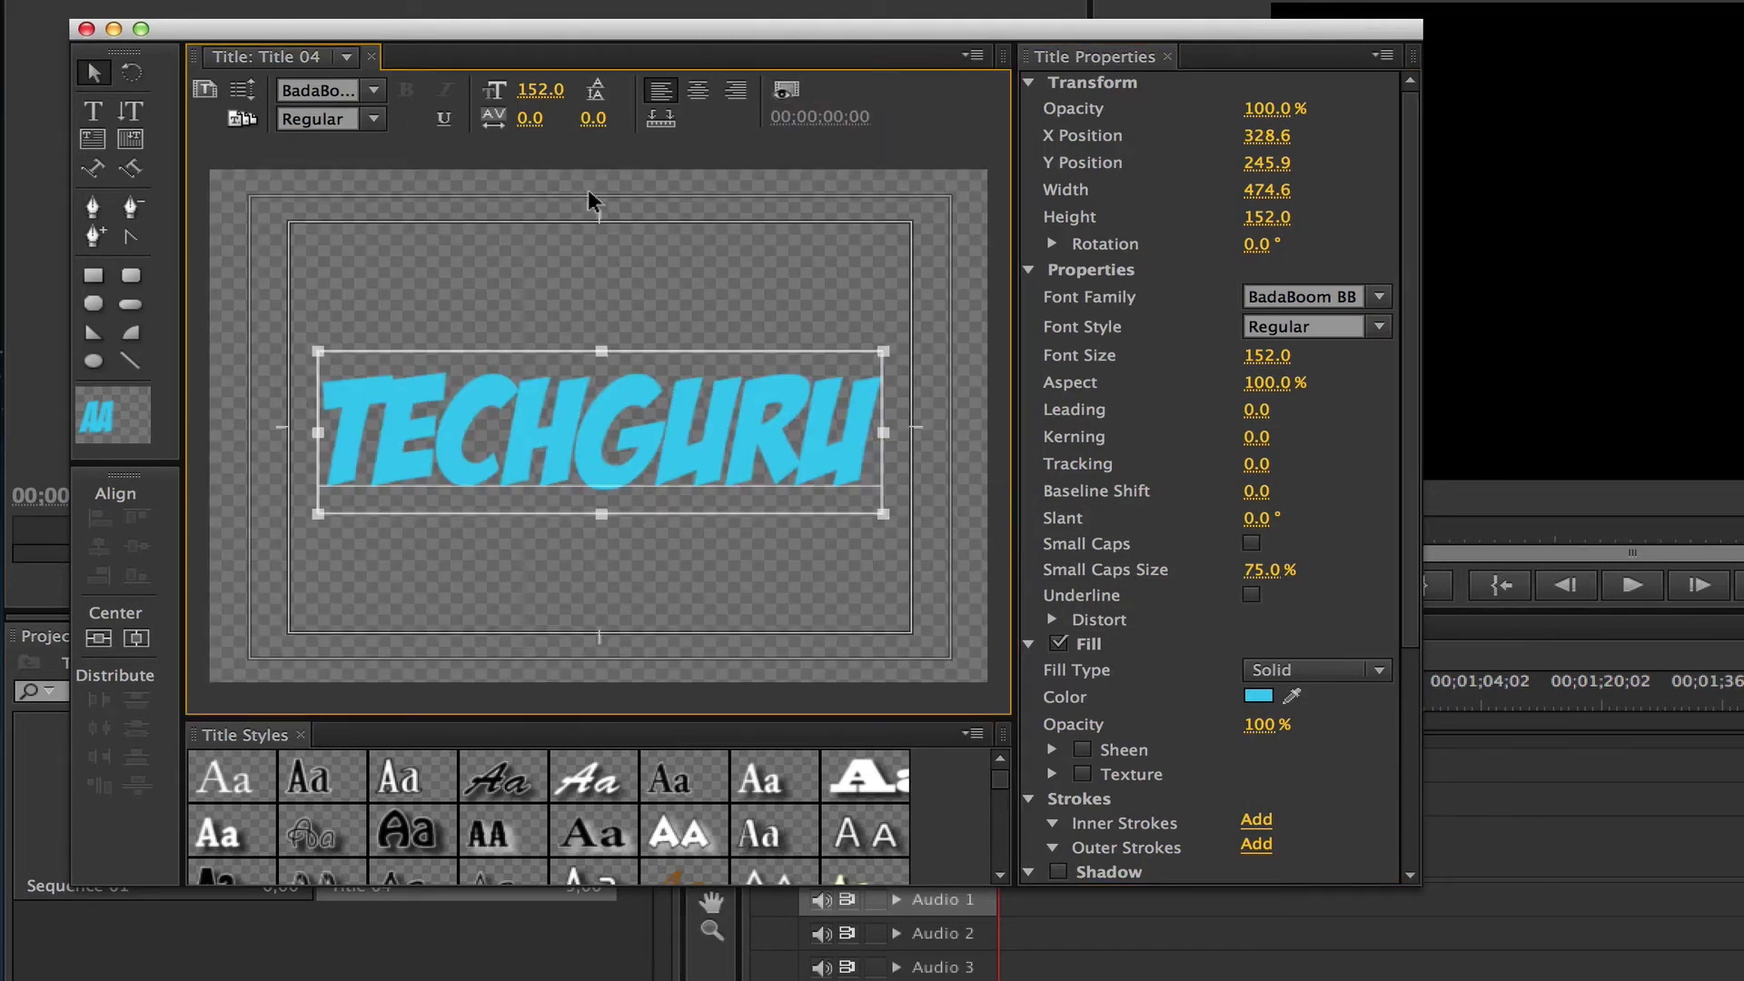
left_click(787, 91)
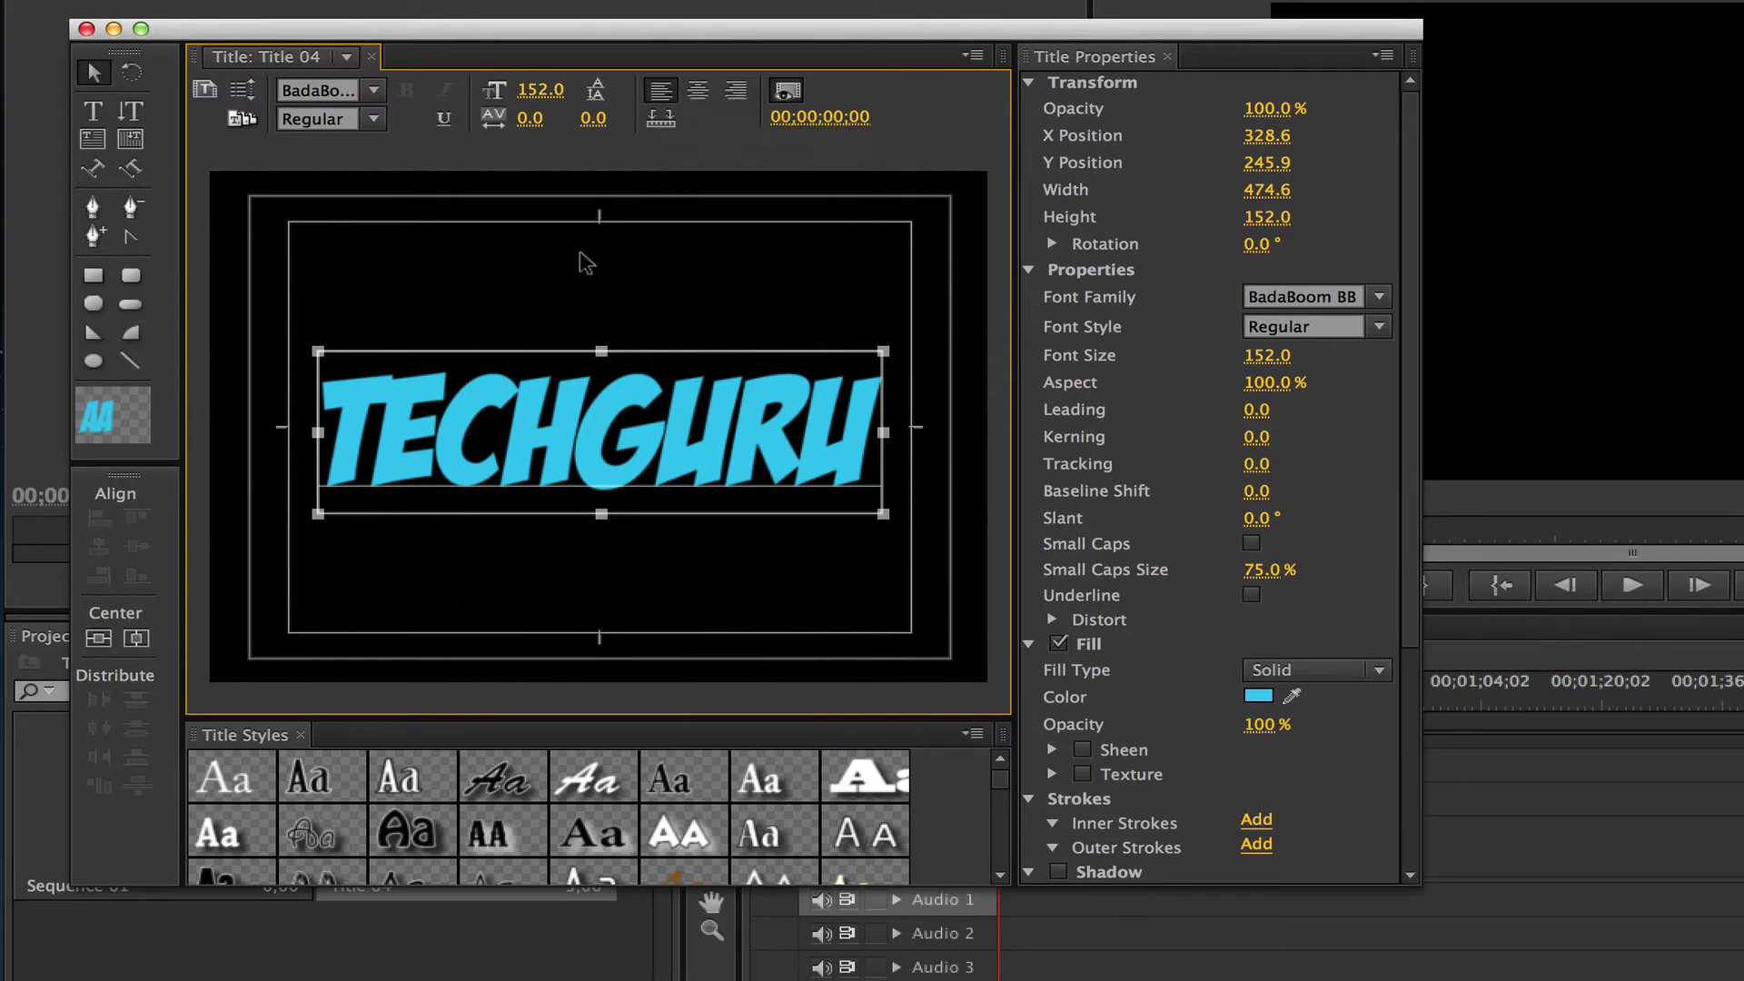
scroll(591, 816, "down", 2)
scroll(590, 816, "down", 2)
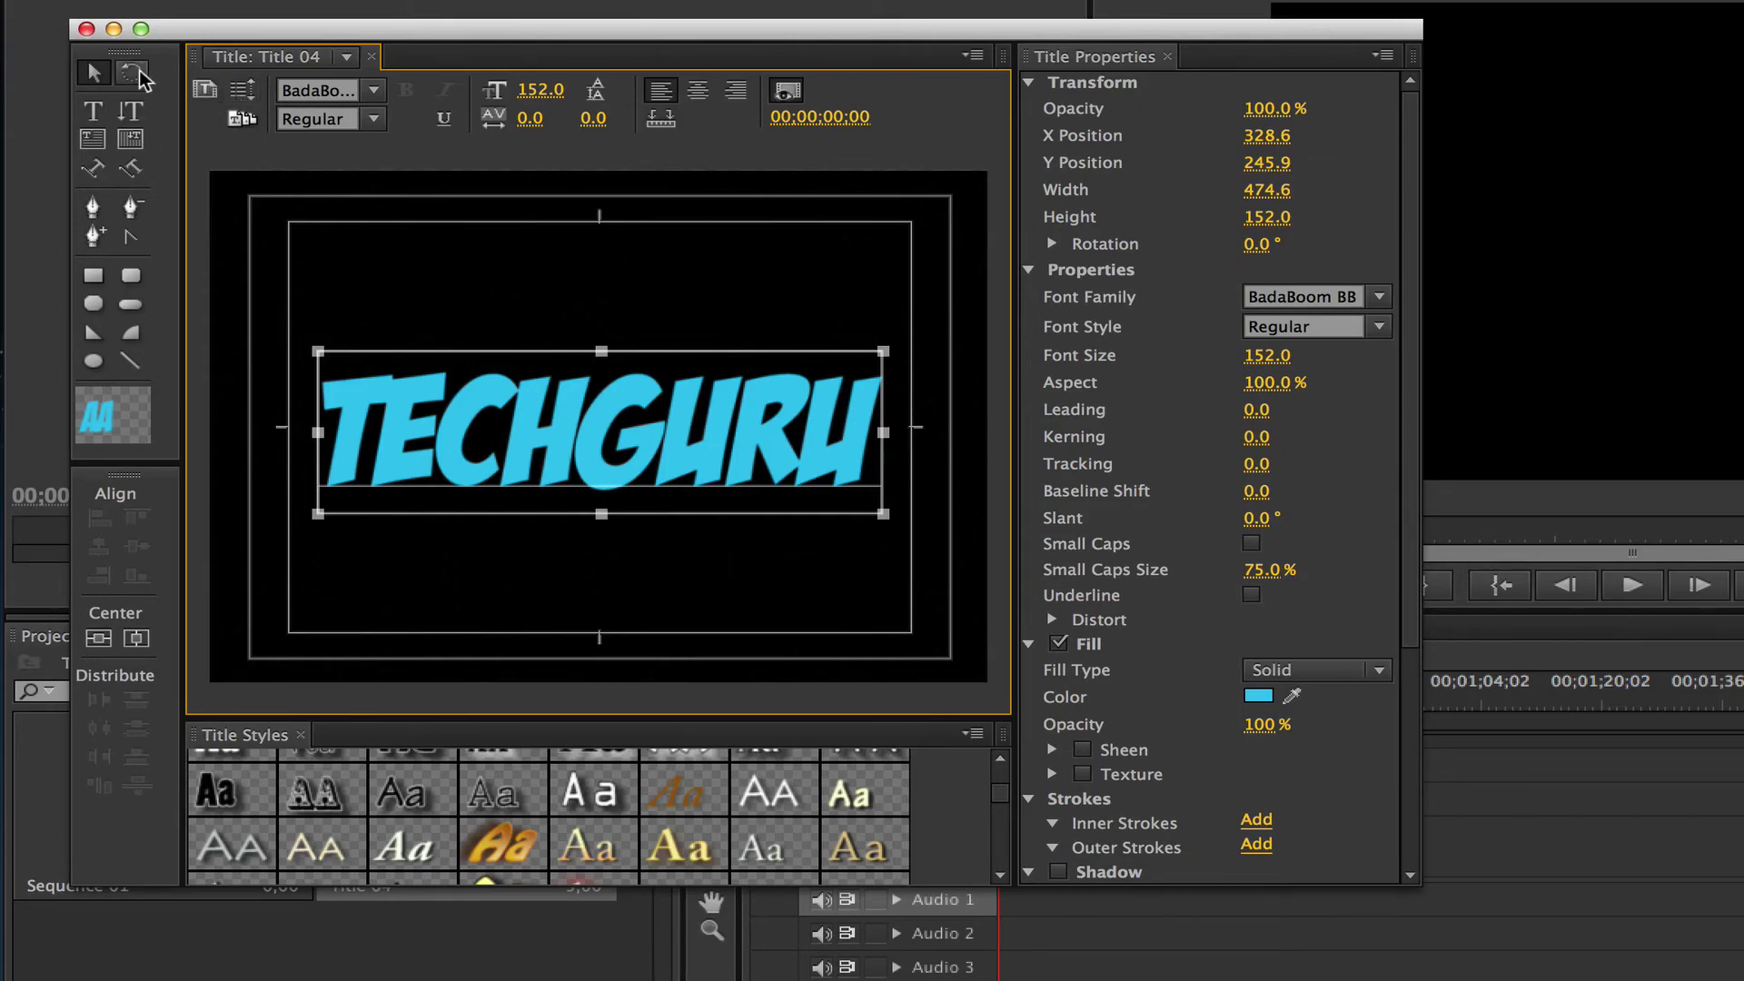
- Overwrite Title 04 onto the start of Video 1 in Sequence 01 and view it in the Program monitor
left_click(86, 30)
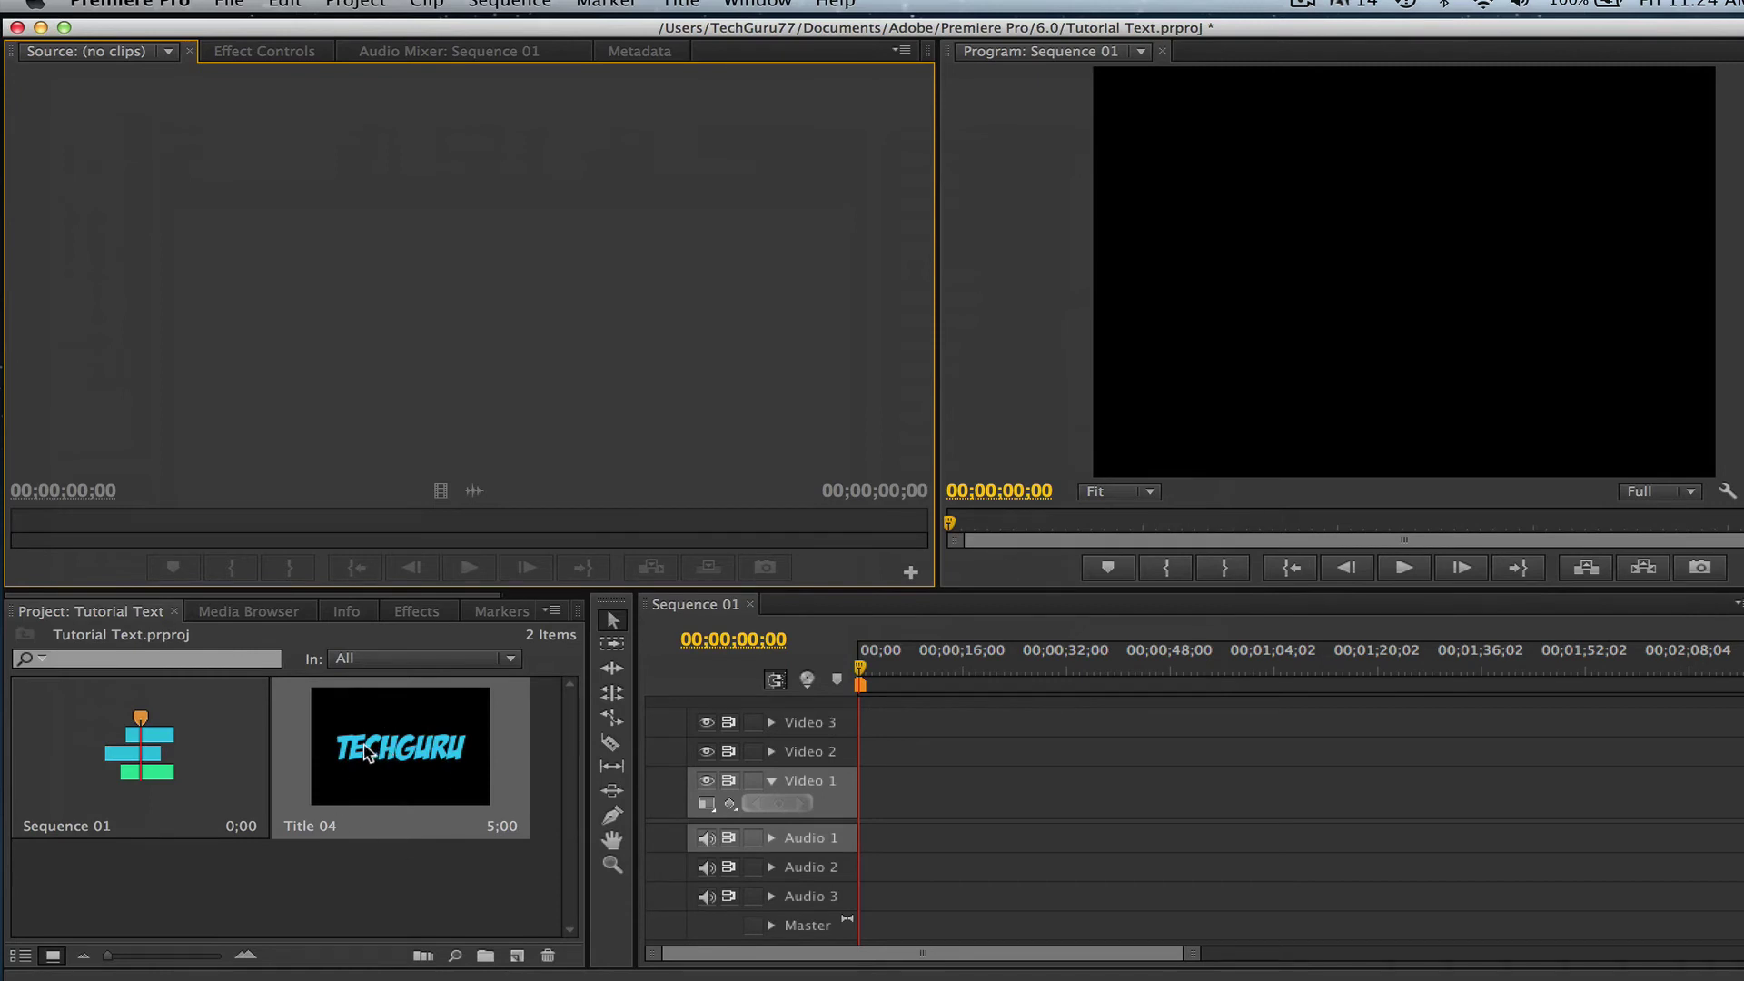
left_click_drag(361, 783, 1282, 328)
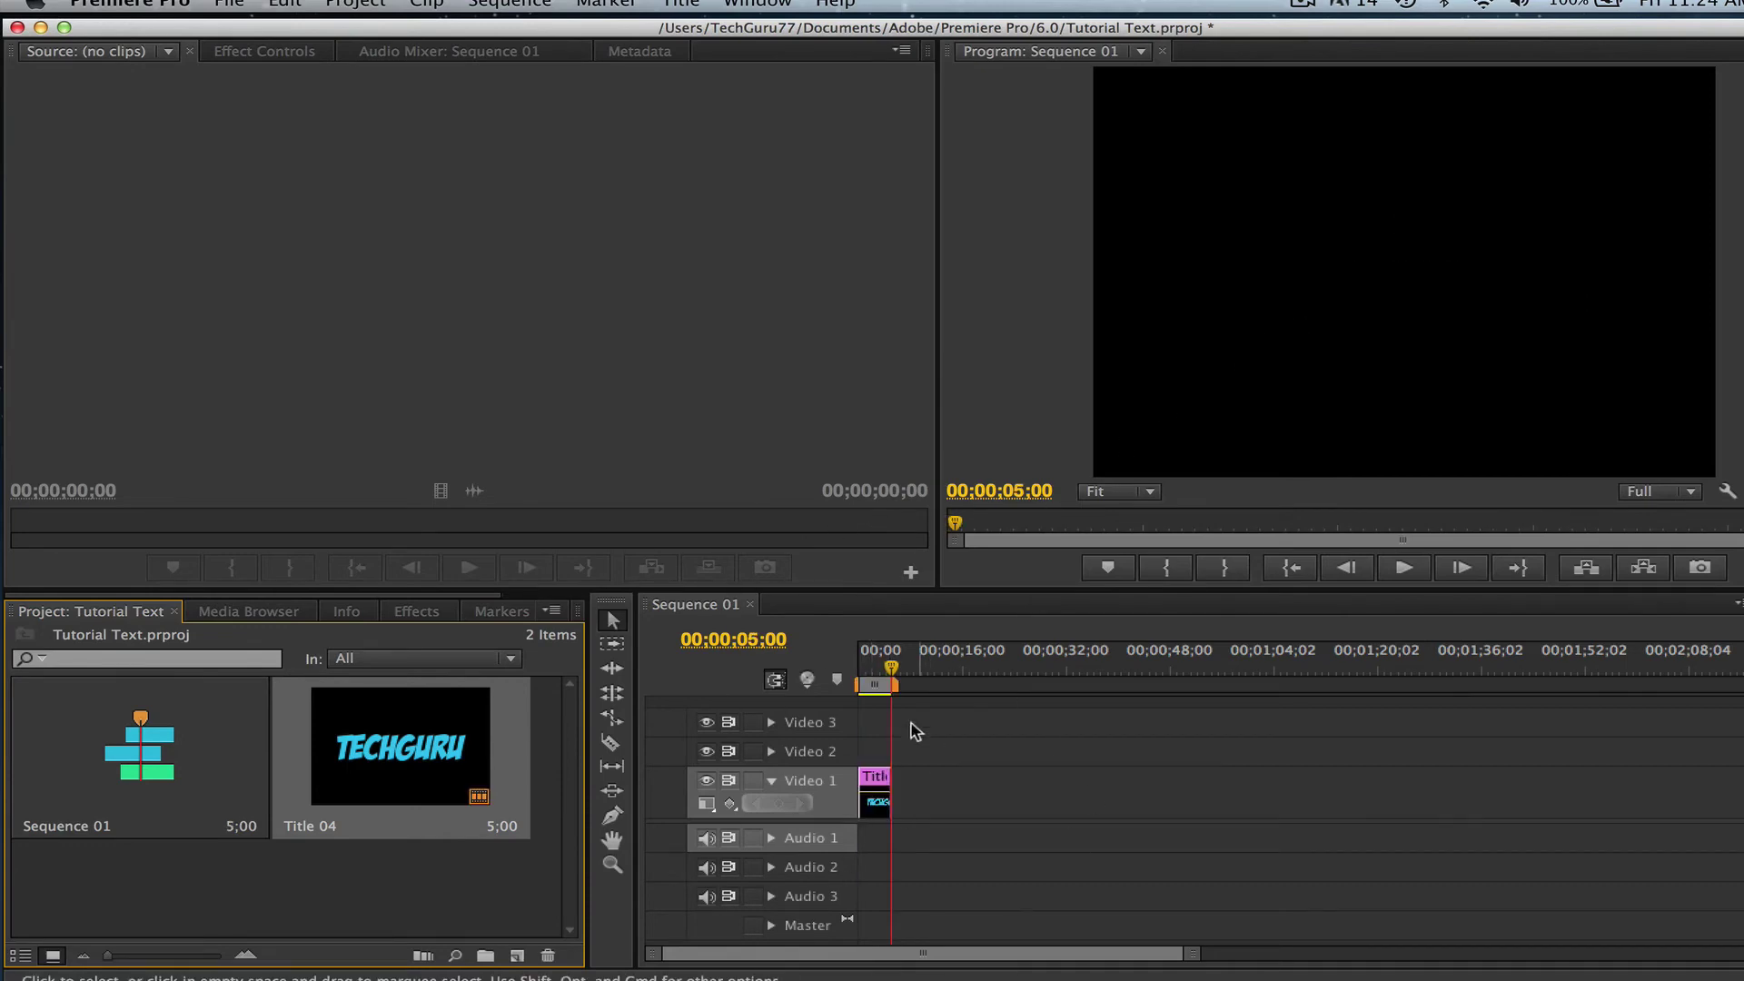
left_click_drag(895, 673, 861, 673)
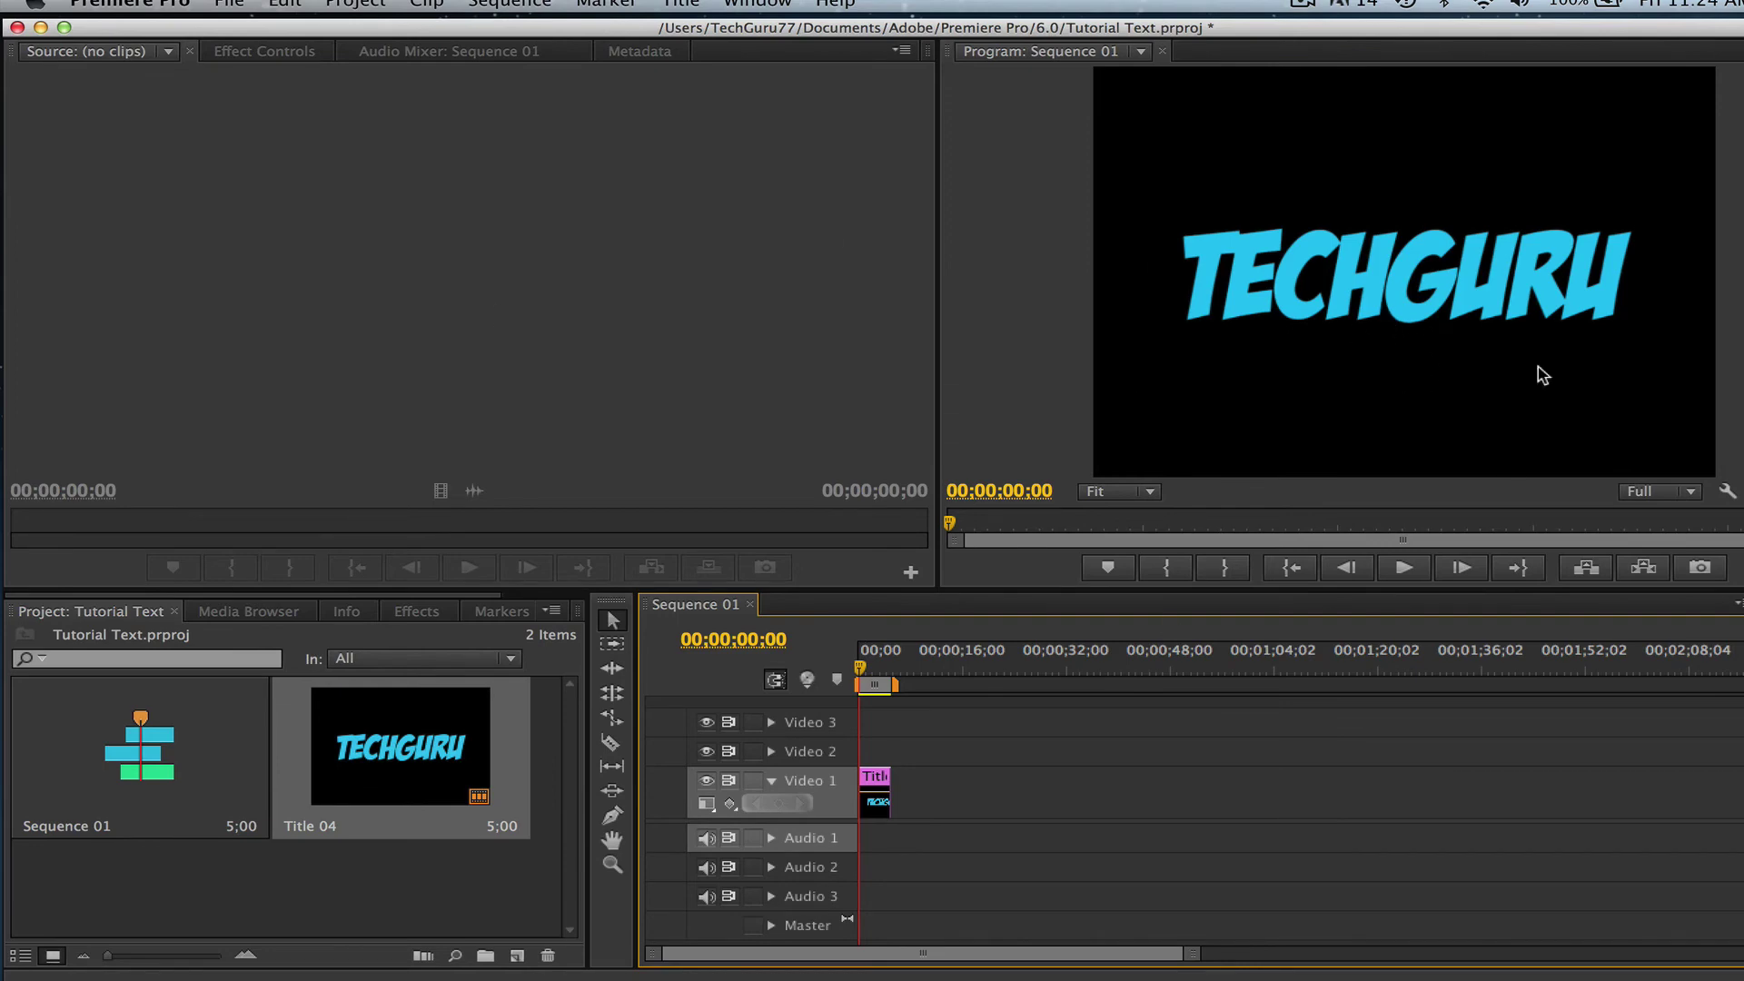
left_click(1347, 267)
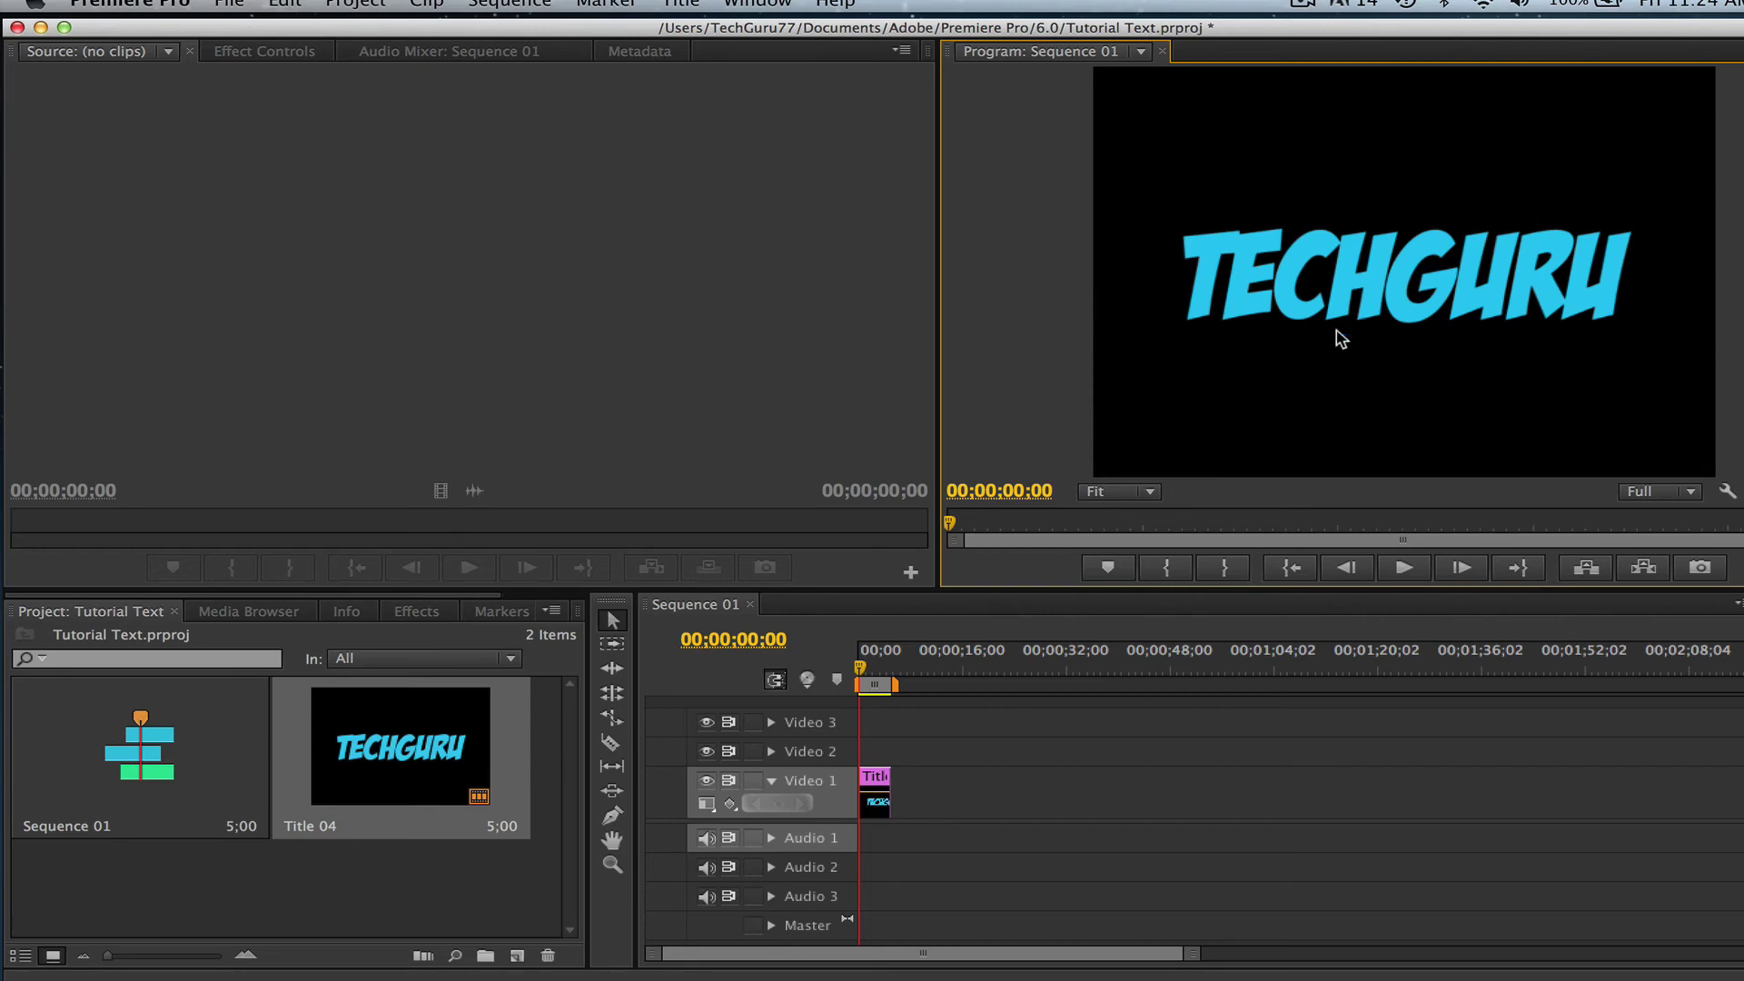
- Reopen Title 04 from the Project panel in the Titler
right_click(369, 778)
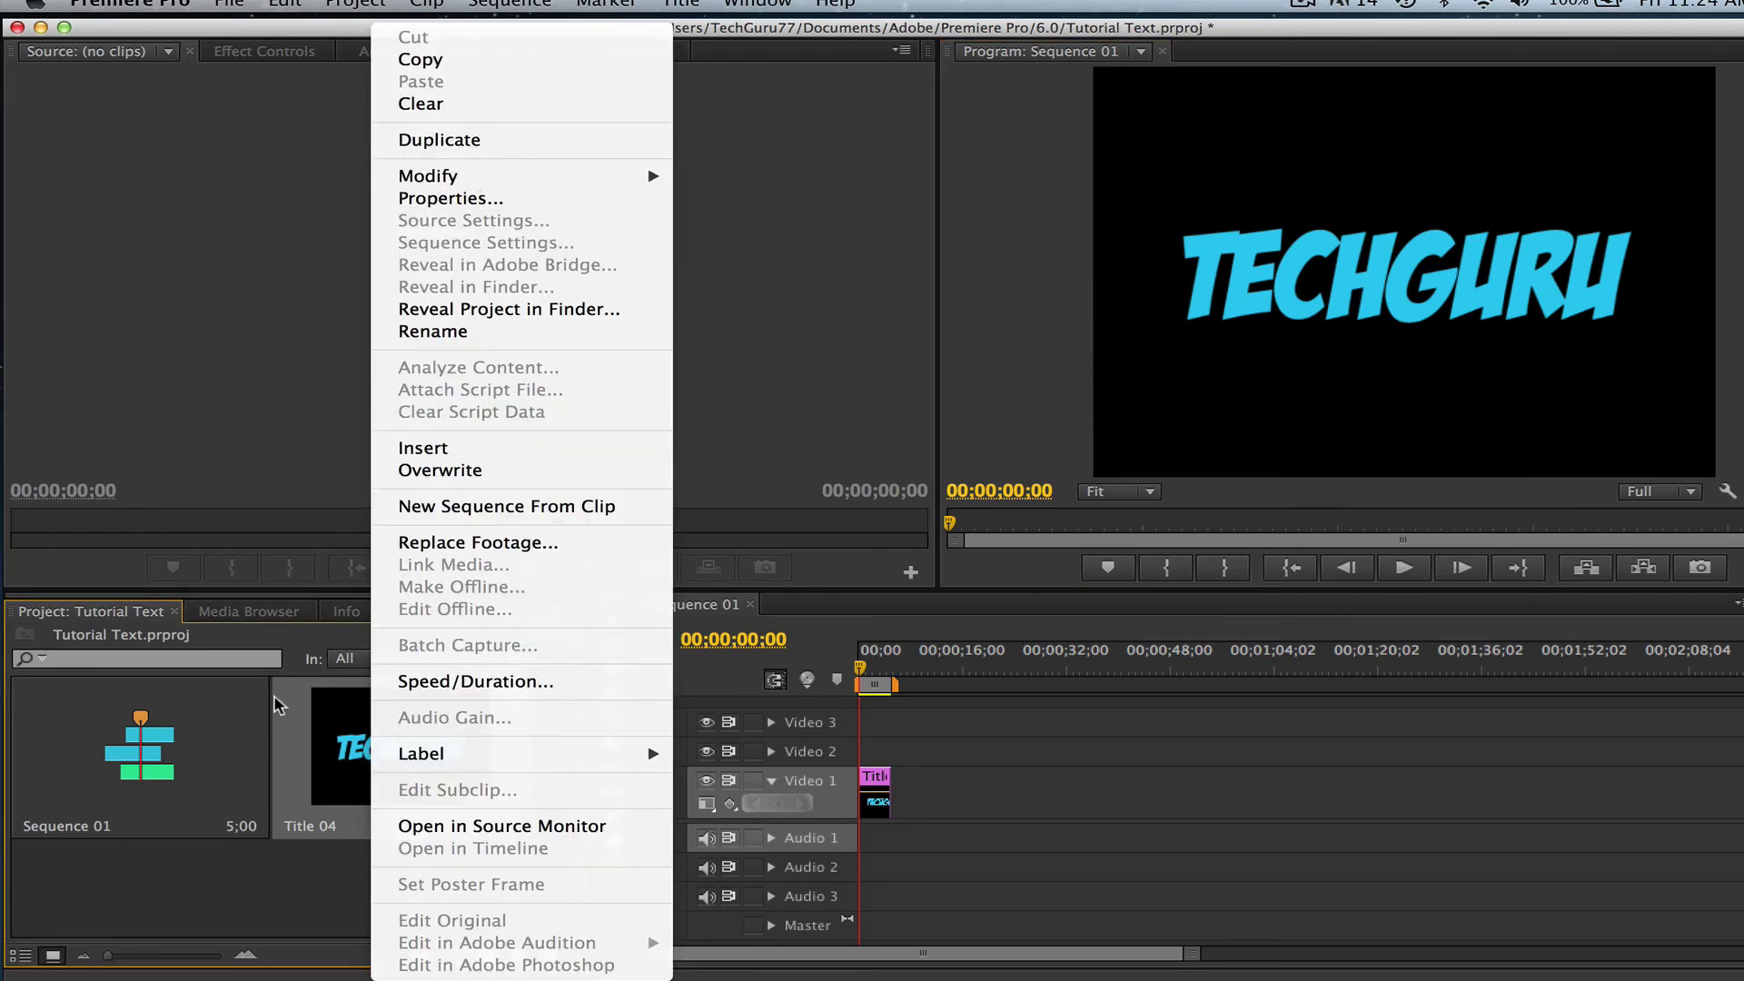
double_click(348, 768)
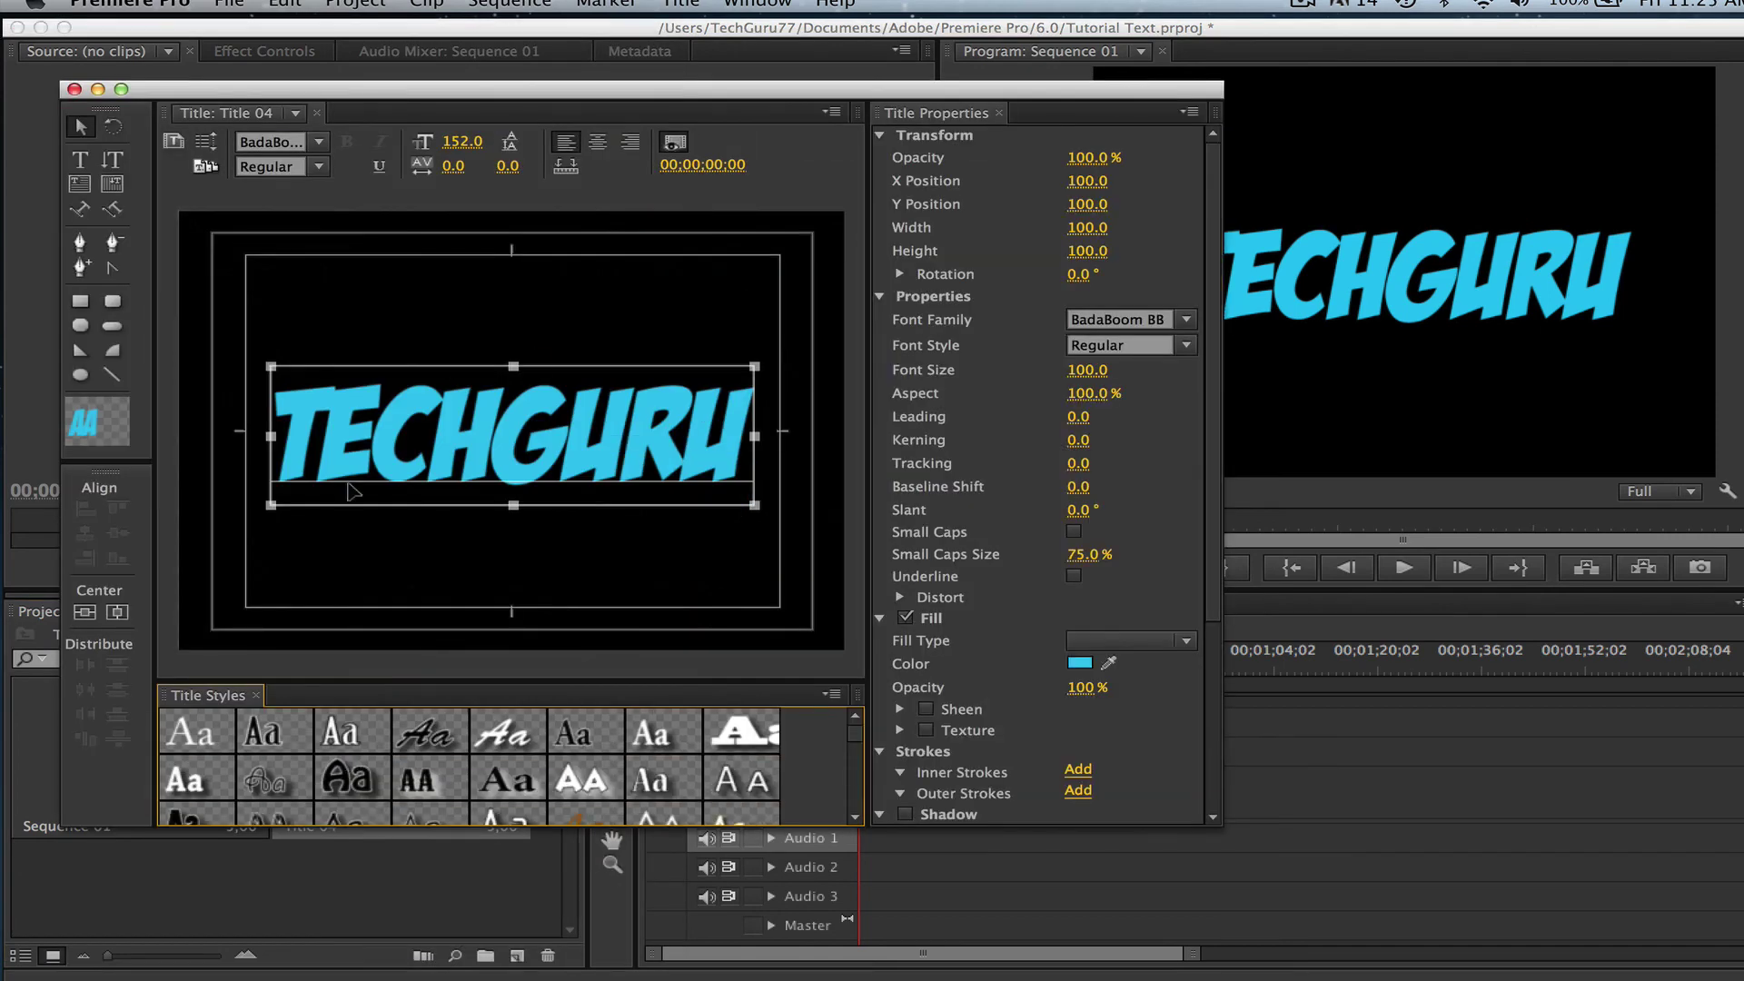